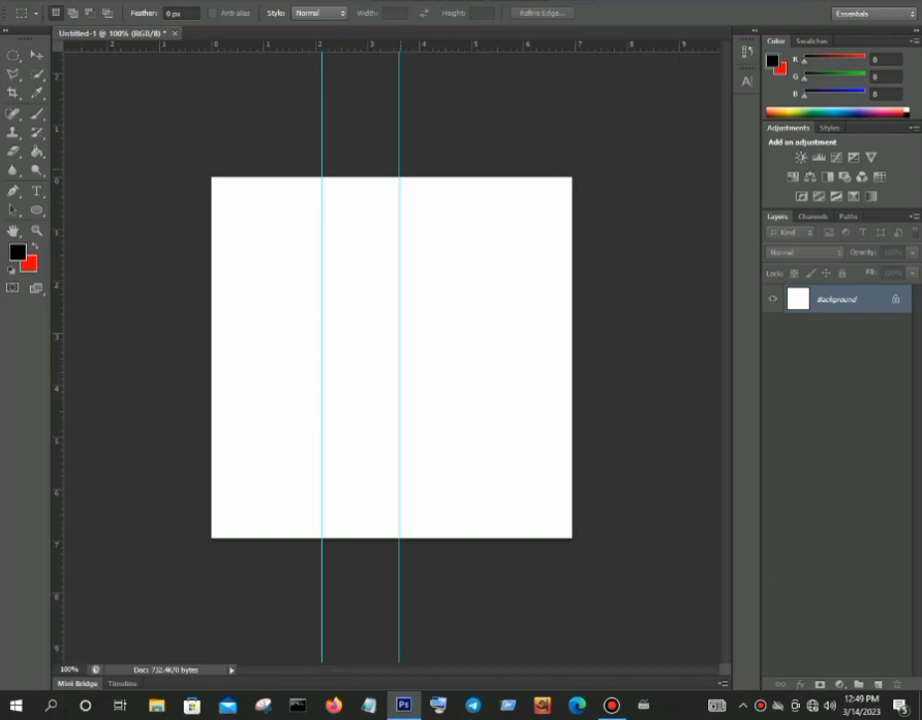
# Add a vertical guide at about 3 in, between the two existing vertical guides.
pyautogui.moveTo(399, 177); pyautogui.dragTo(400, 178)
pyautogui.press('Return')
pyautogui.moveTo(57, 272); pyautogui.dragTo(370, 288)
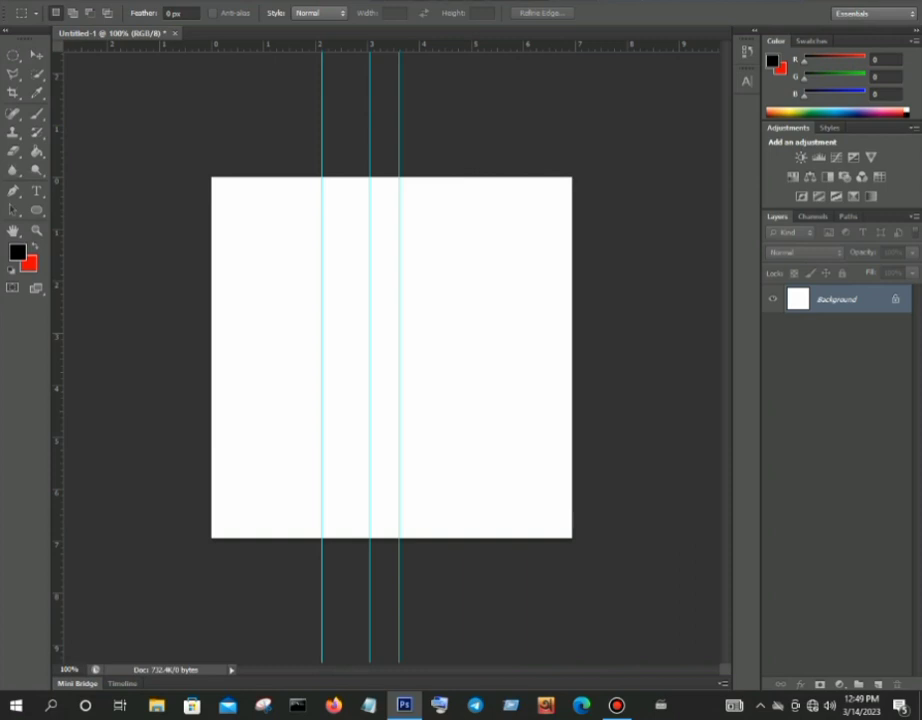
# Place four horizontal guides at about 1.2, 2.3, 5.9 and 6.9 in, with the last one on the canvas's bottom edge.
pyautogui.click(13, 190)
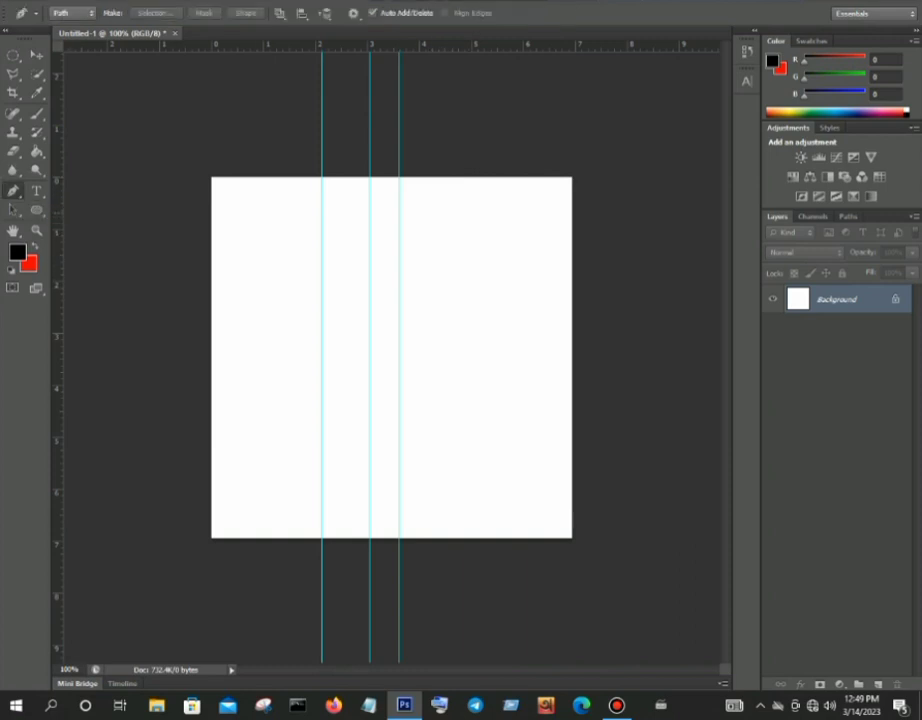
pyautogui.moveTo(378, 45); pyautogui.dragTo(385, 240)
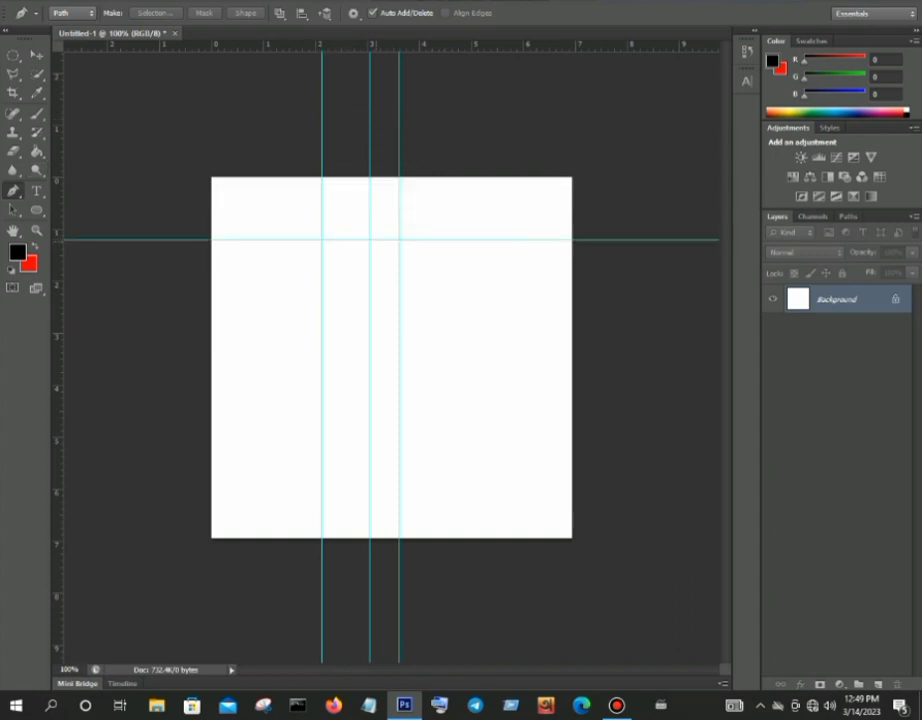
pyautogui.moveTo(318, 45); pyautogui.dragTo(375, 296)
pyautogui.moveTo(365, 45); pyautogui.dragTo(415, 486)
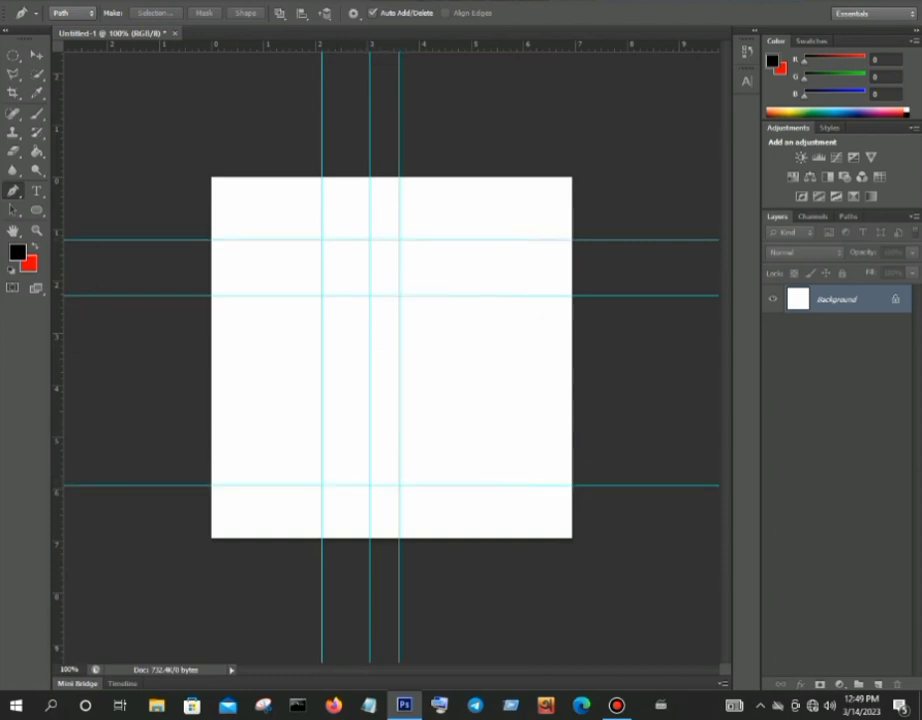
pyautogui.moveTo(415, 45); pyautogui.dragTo(415, 538)
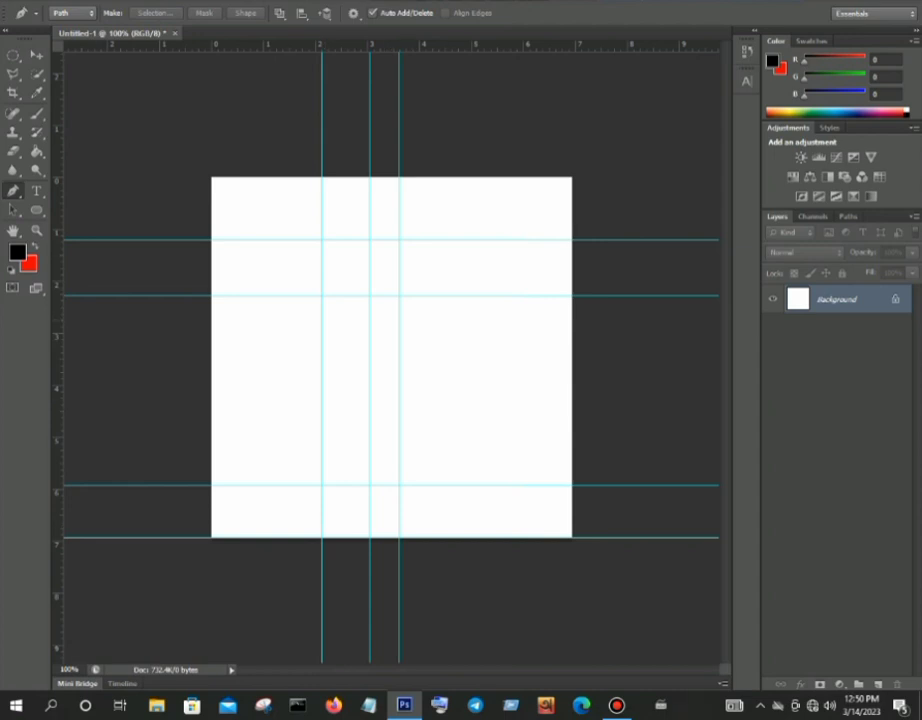
pyautogui.moveTo(57, 220); pyautogui.dragTo(358, 370)
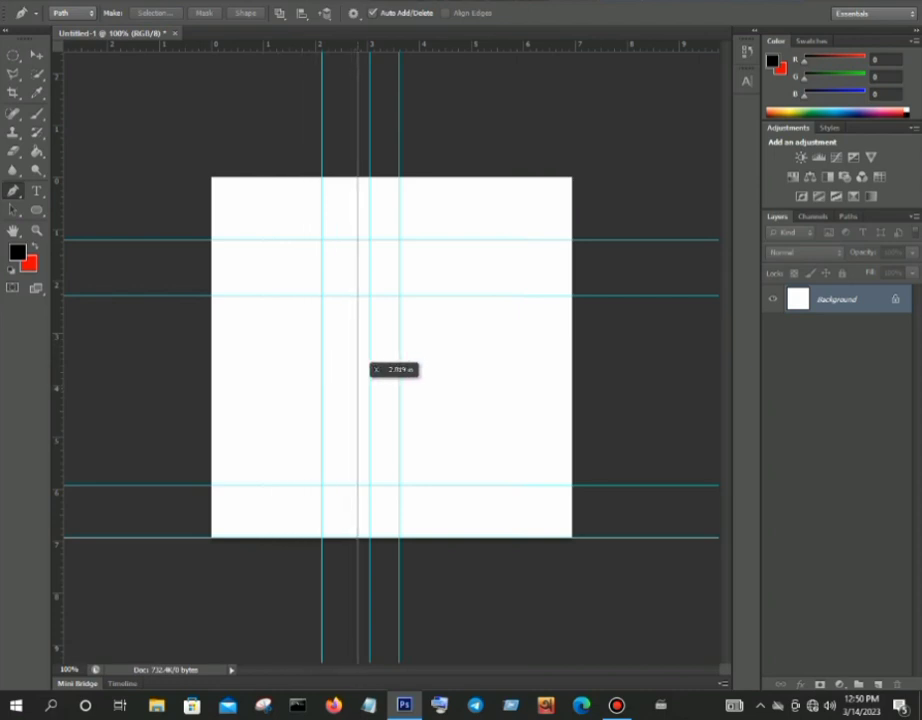
pyautogui.moveTo(358, 370); pyautogui.dragTo(736, 373)
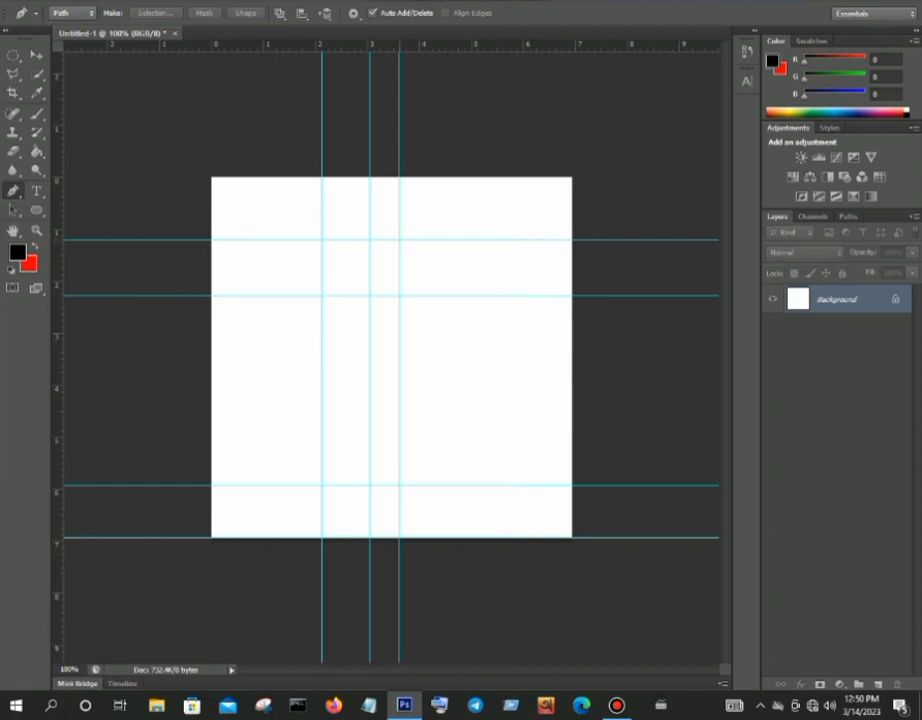
# Draw the handset's inner outline along the guides with the Pen tool: squared upper end, curve bowing left, and squared lower end.
pyautogui.click(399, 240)
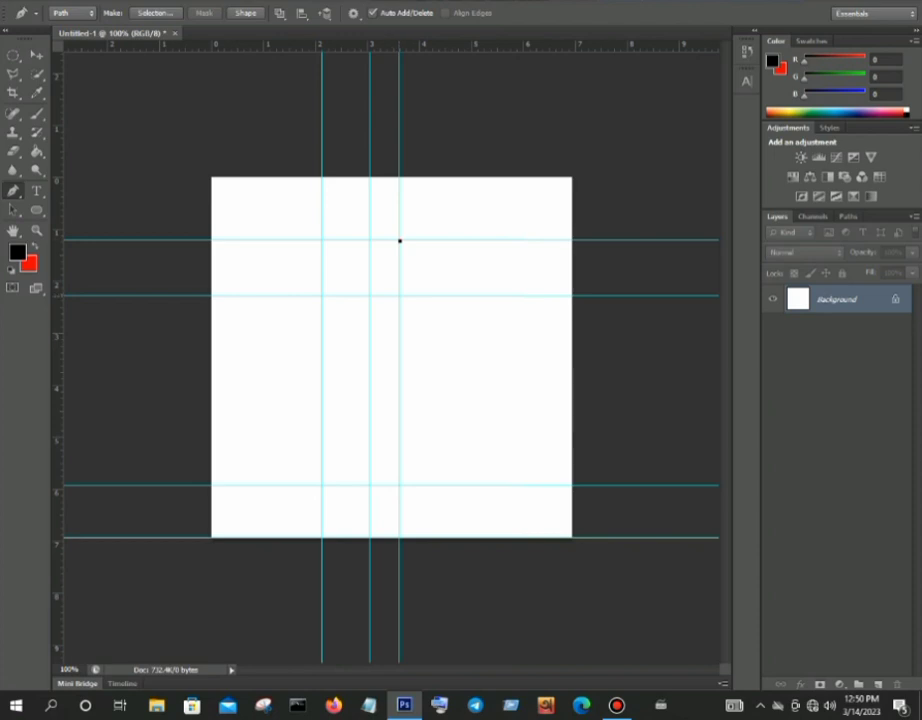
pyautogui.click(399, 295)
pyautogui.click(370, 295)
pyautogui.click(370, 486)
pyautogui.moveTo(370, 486); pyautogui.dragTo(413, 600)
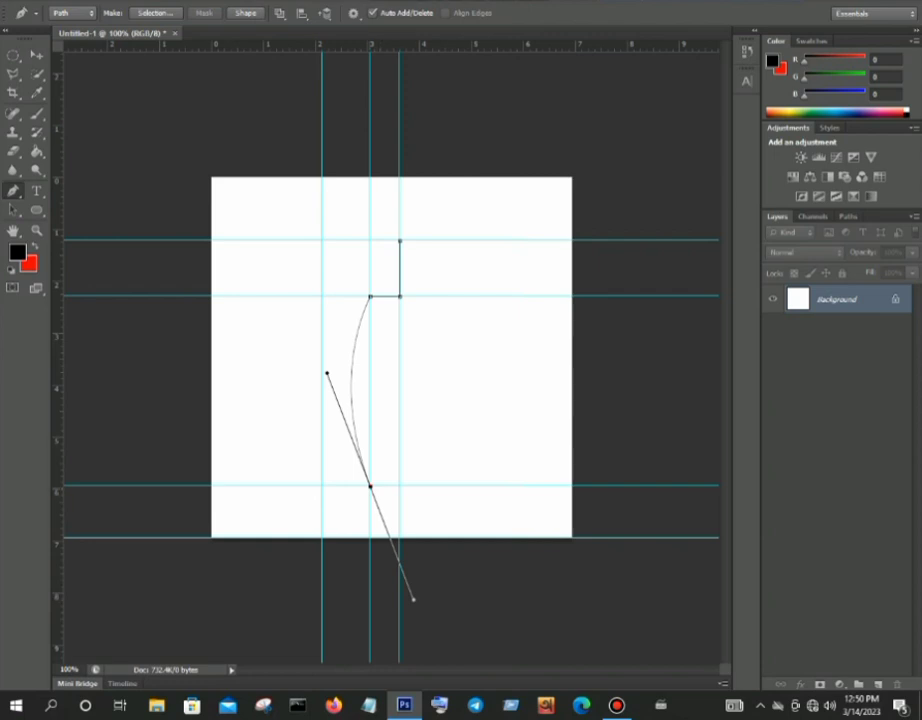
pyautogui.keyDown('alt'); pyautogui.click(370, 486); pyautogui.keyUp('alt')
pyautogui.click(400, 486)
pyautogui.click(400, 538)
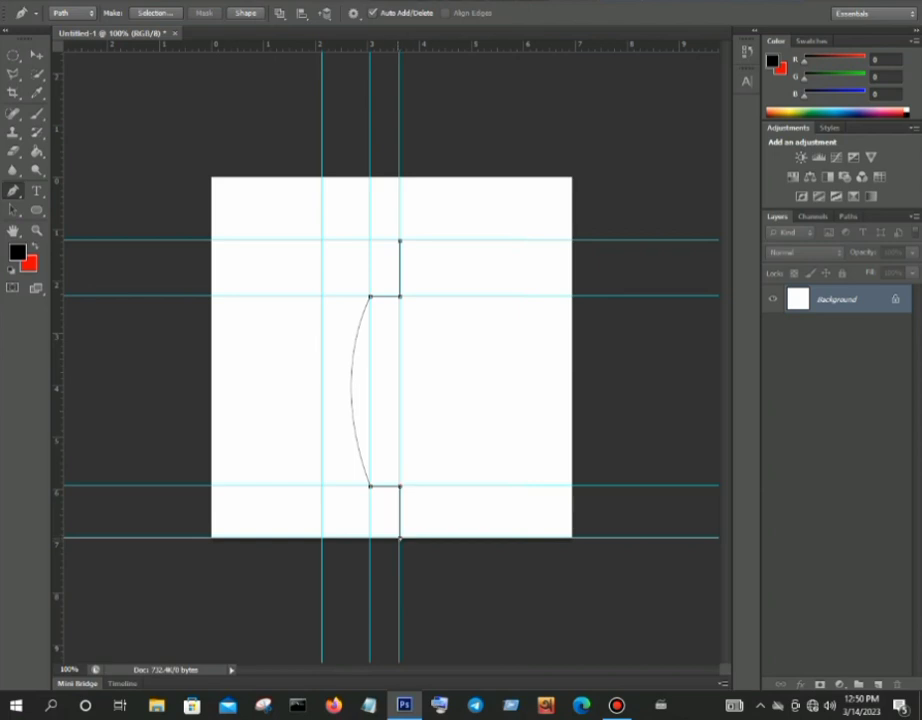
# Close the handset path with a straight bottom edge, an outer curve bowing left, and a straight top edge.
pyautogui.click(322, 538)
pyautogui.moveTo(322, 240); pyautogui.dragTo(384, 107)
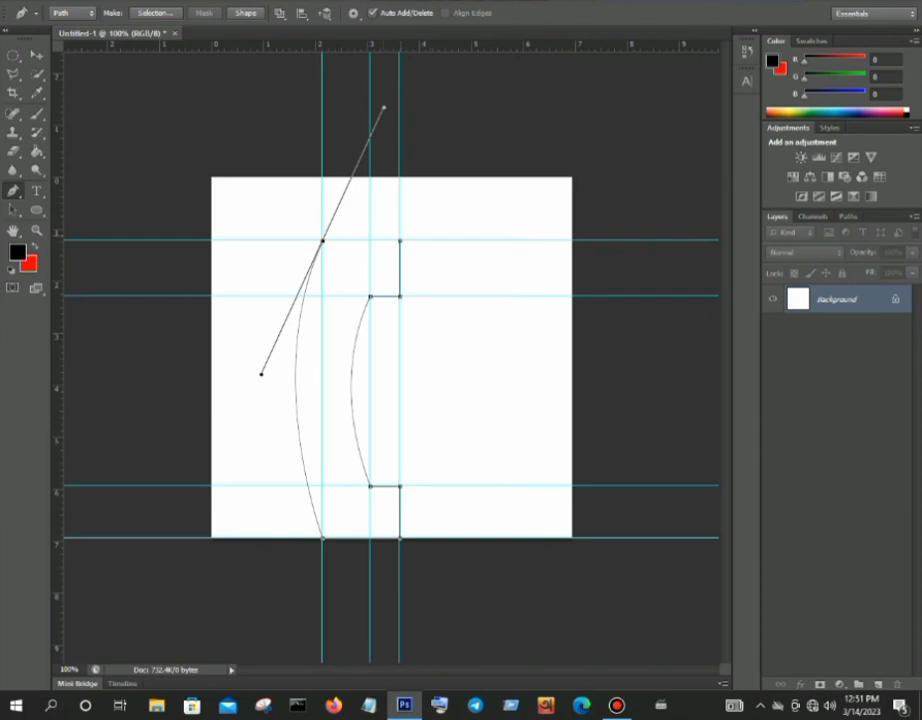
pyautogui.click(400, 240)
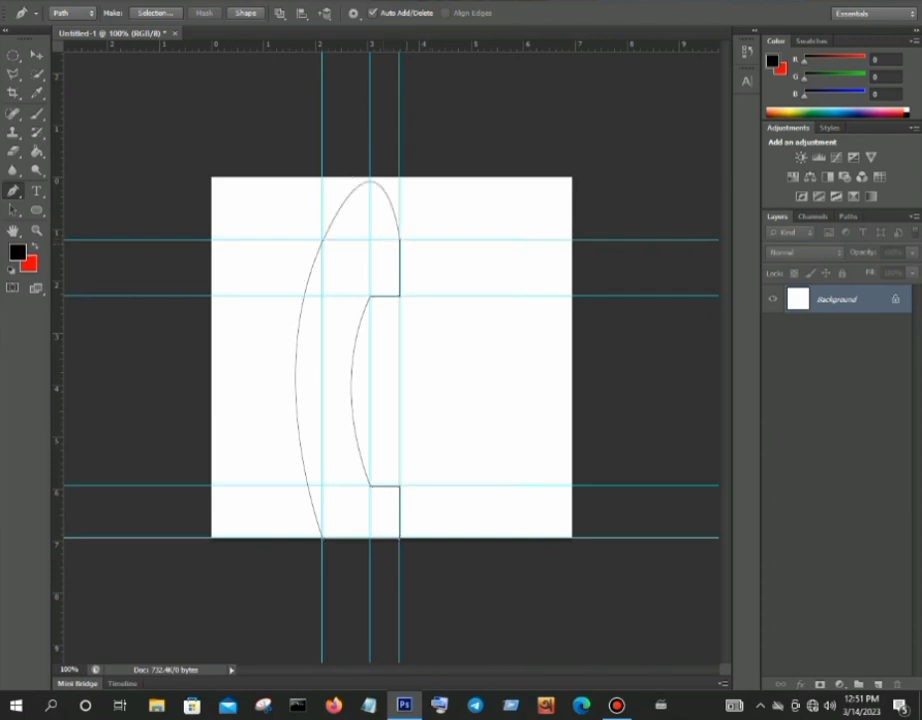
pyautogui.hotkey('ctrl', 'z')
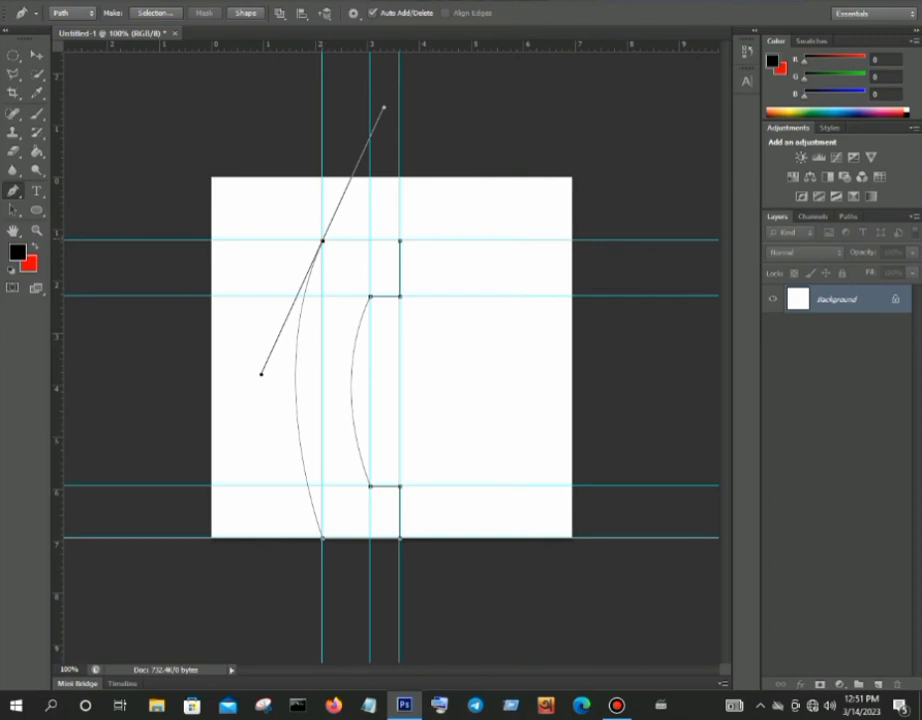
pyautogui.keyDown('alt'); pyautogui.click(322, 241); pyautogui.keyUp('alt')
pyautogui.click(400, 241)
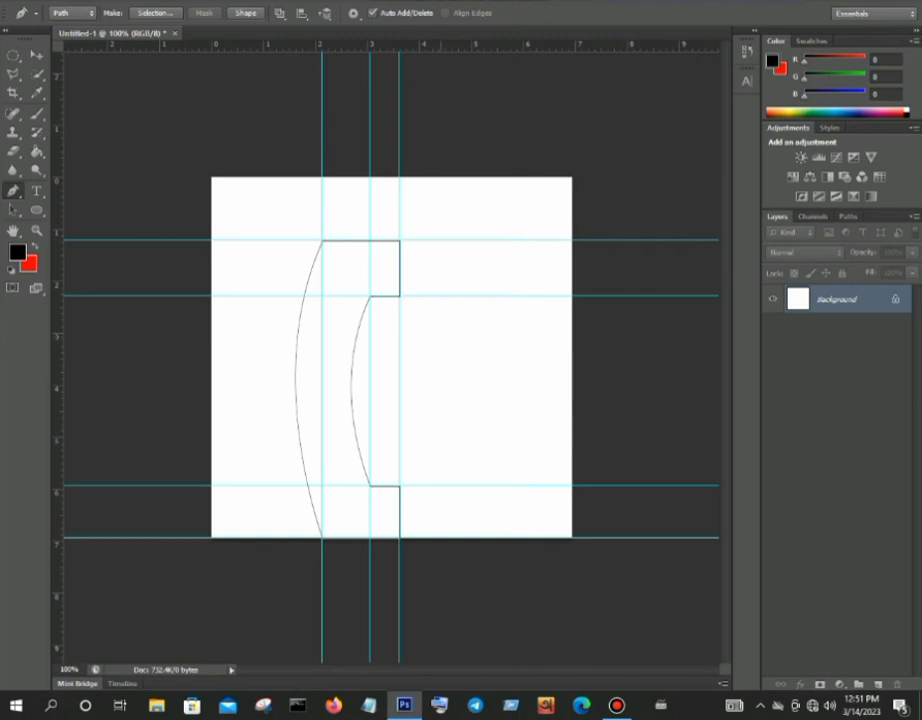
# Create a new layer named Phone above the background.
pyautogui.hotkey('ctrl', 'shift', 'n')
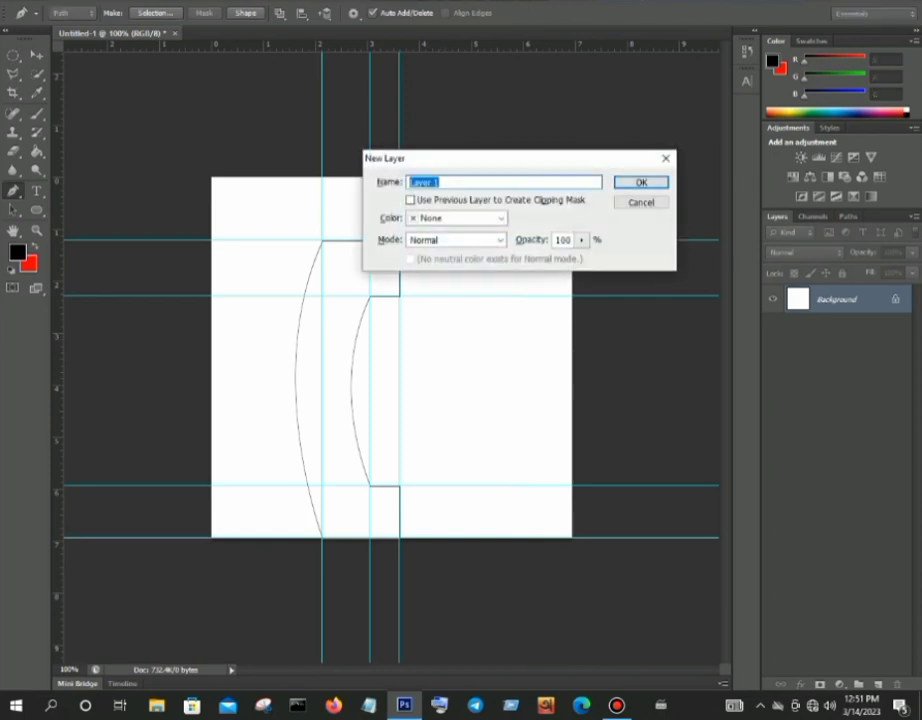
pyautogui.press('BackSpace')
pyautogui.write('Phone')
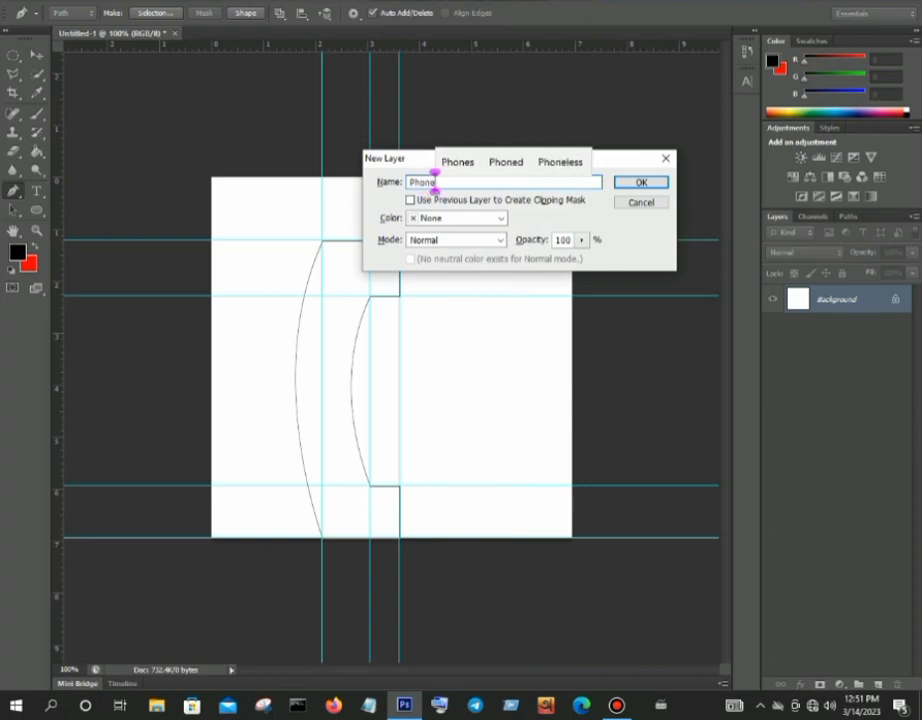
pyautogui.press('Return')
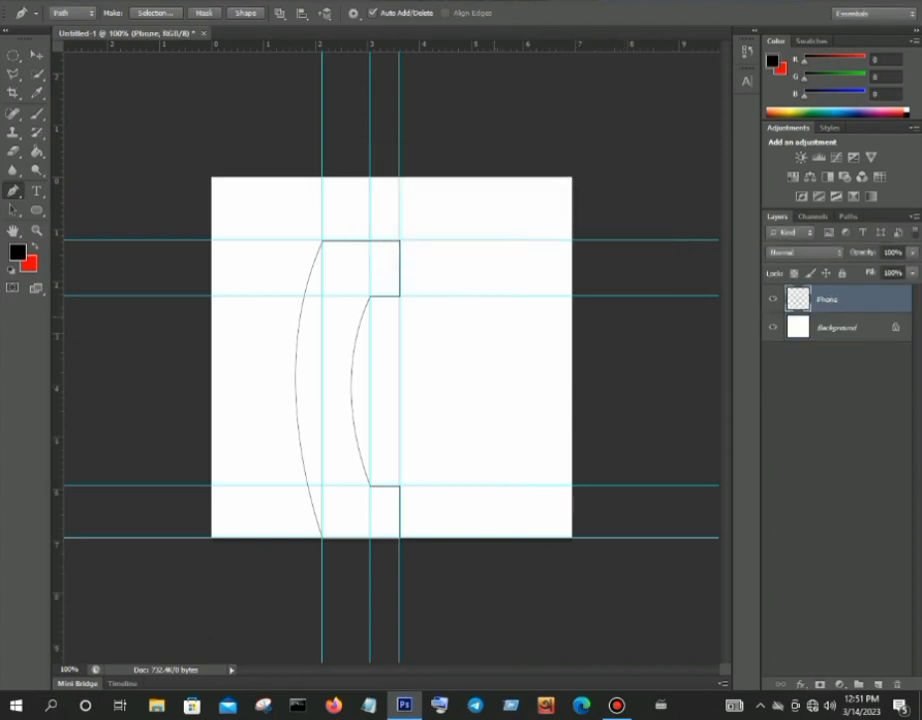
# Convert the handset path into a selection and fill it with black on the Phone layer.
pyautogui.hotkey('ctrl', 'Return')
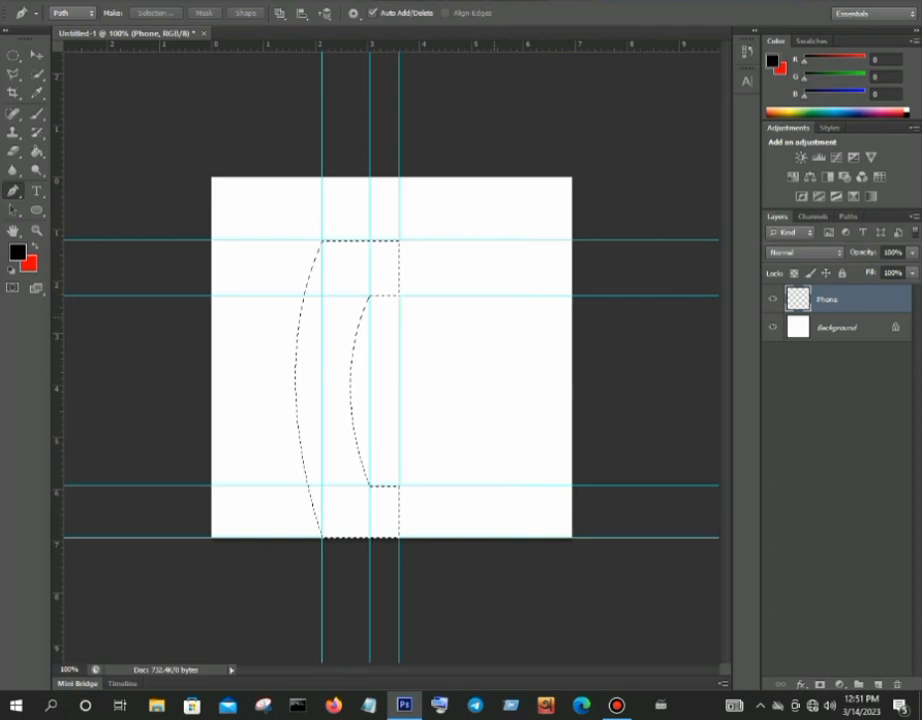
pyautogui.press('x')
pyautogui.hotkey('ctrl', 'BackSpace')
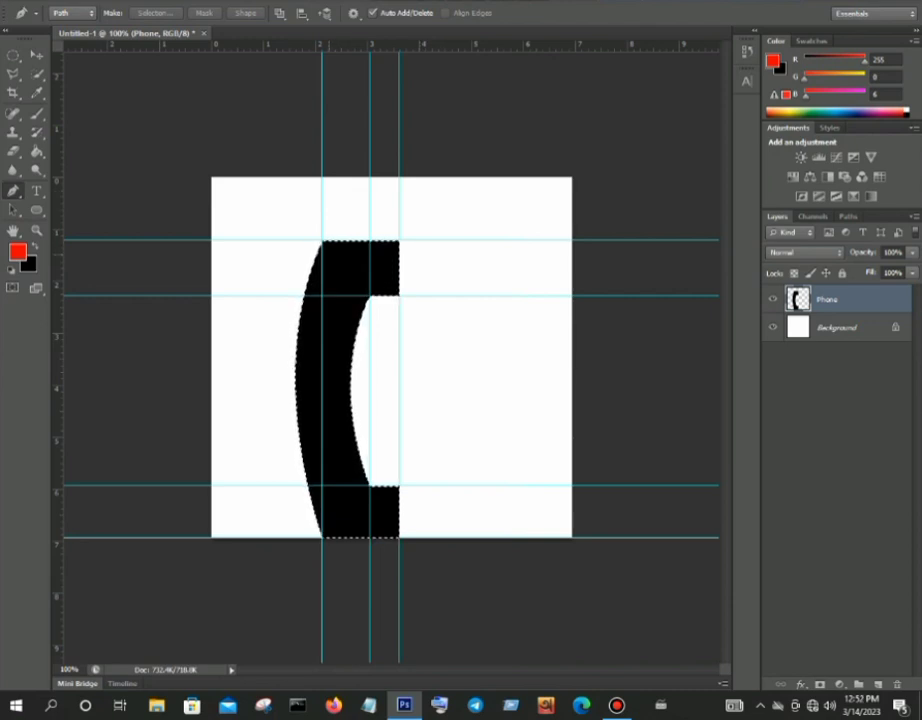
# Start an inset Pen path inside the handset's upper end, running slightly inside its top, right and lower edges.
pyautogui.click(330, 253)
pyautogui.click(389, 253)
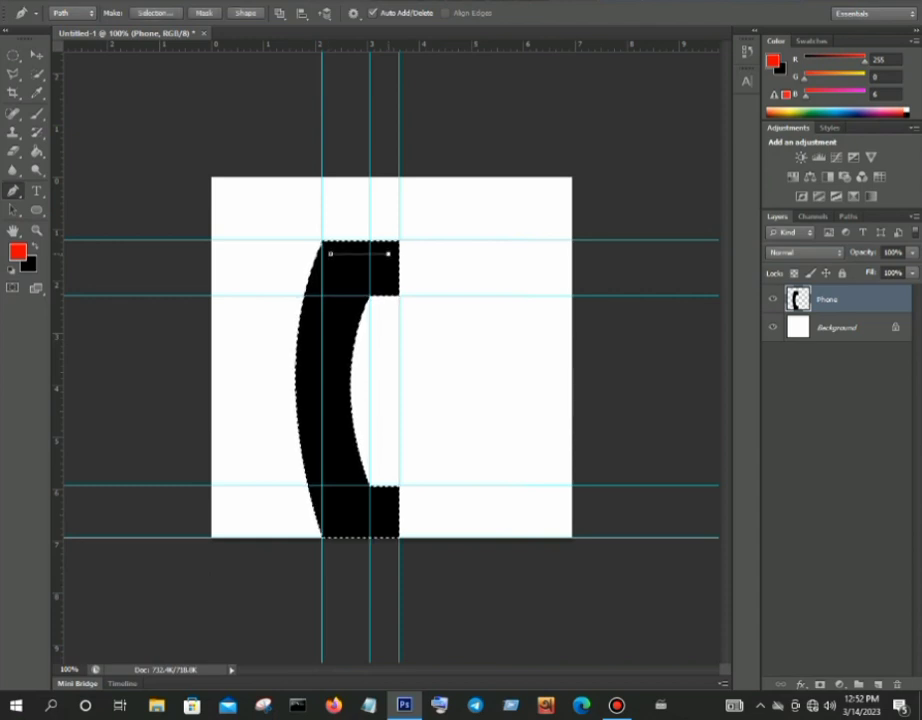
pyautogui.click(389, 288)
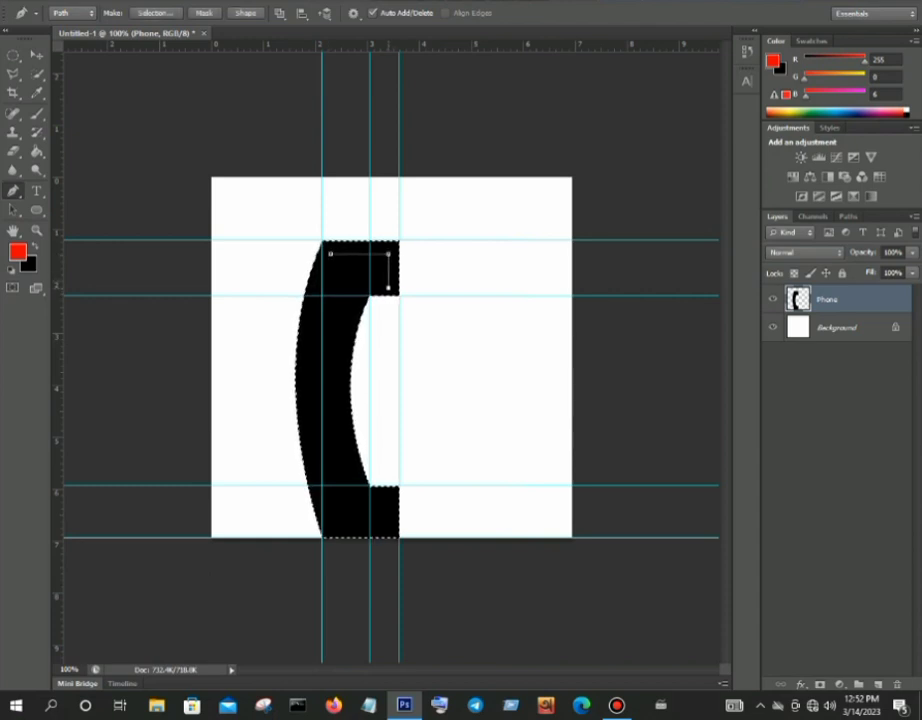
pyautogui.click(371, 288)
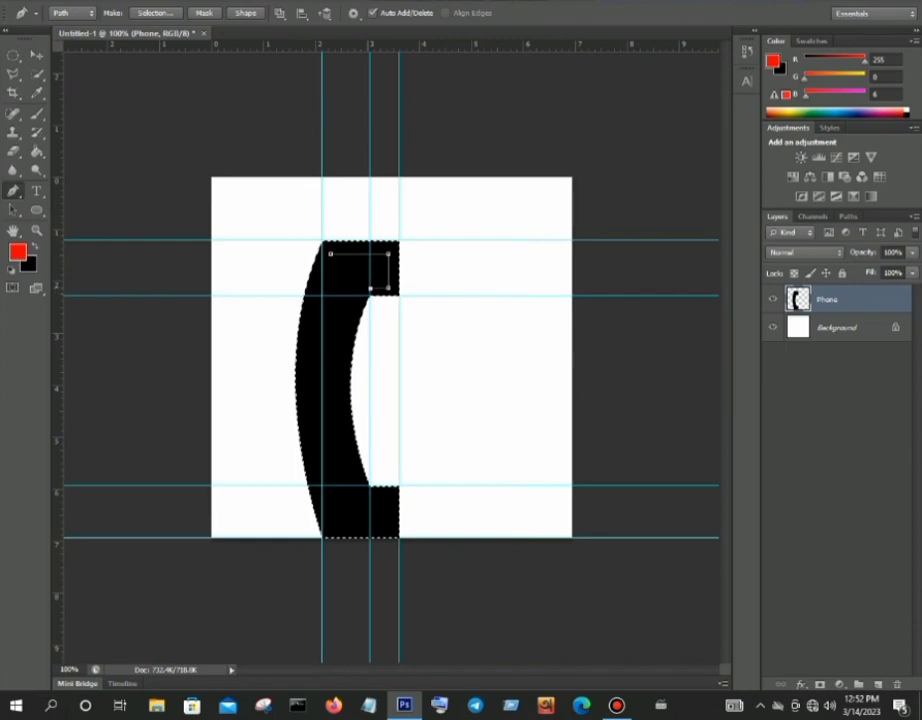
pyautogui.hotkey('ctrl', 'z')
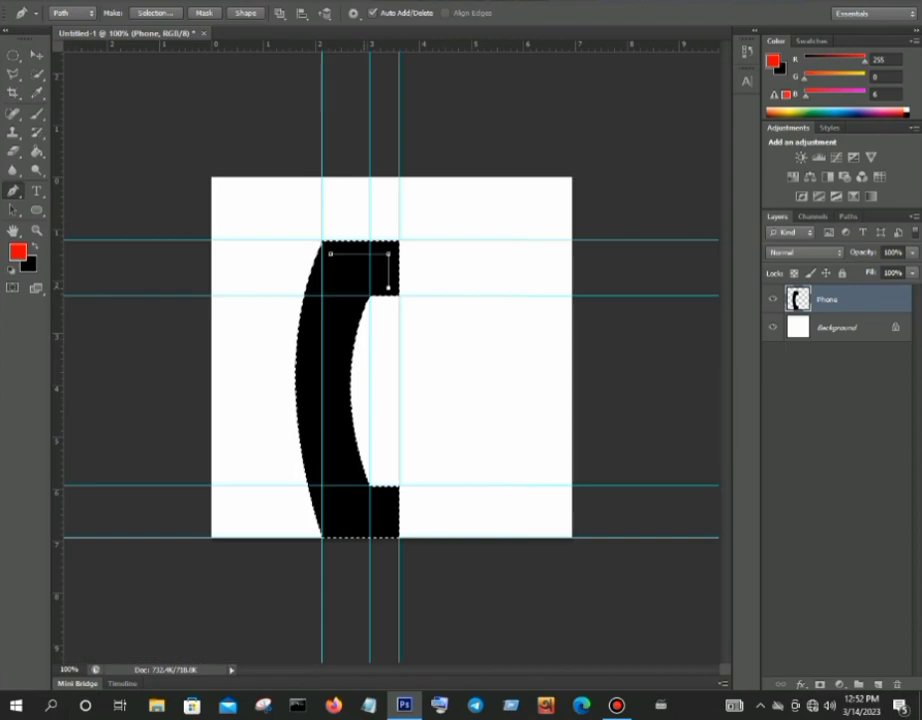
pyautogui.click(363, 288)
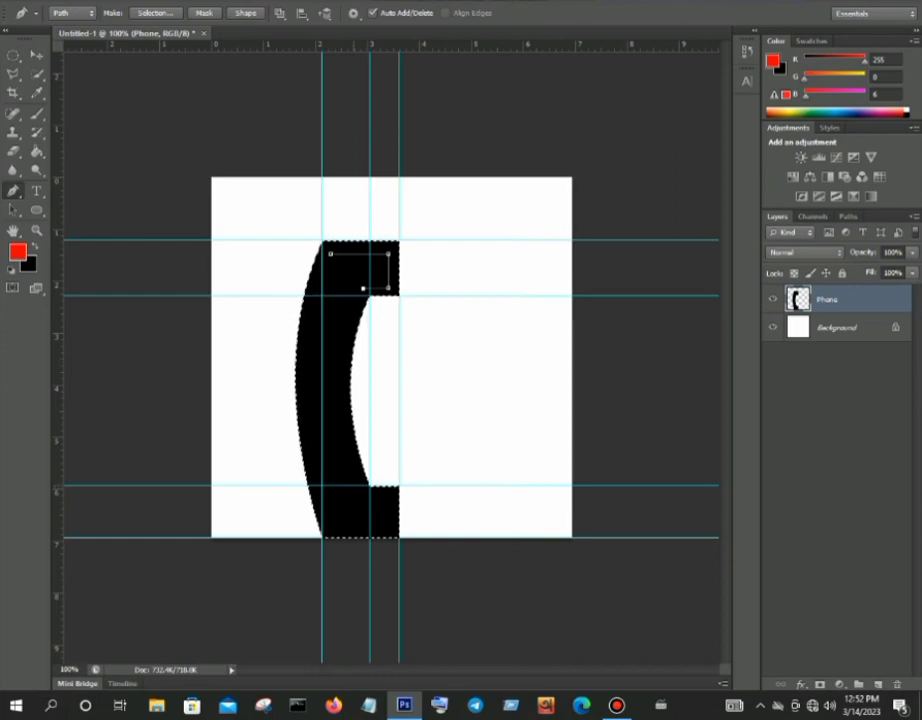
pyautogui.moveTo(354, 487); pyautogui.dragTo(392, 595)
pyautogui.keyDown('alt'); pyautogui.click(360, 487); pyautogui.keyUp('alt')
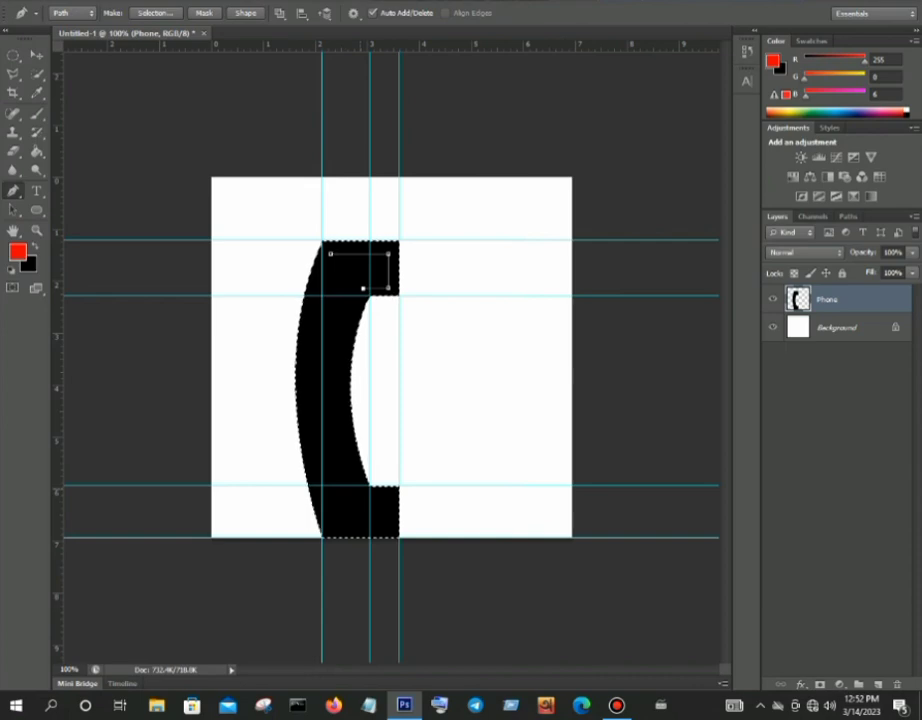
pyautogui.moveTo(360, 487); pyautogui.dragTo(413, 582)
pyautogui.hotkey('ctrl', 'h')
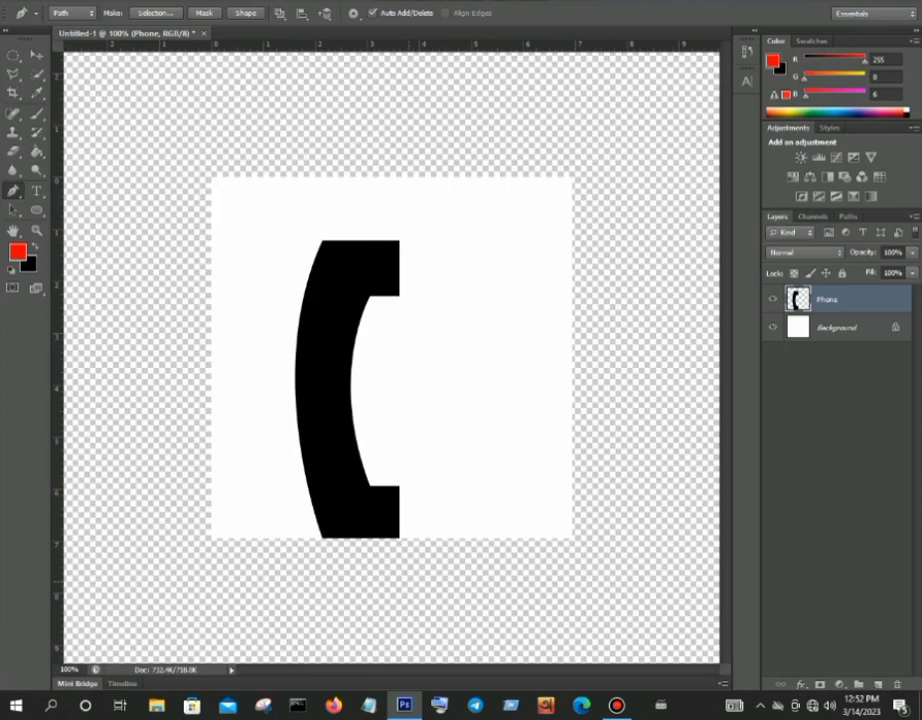
pyautogui.hotkey('ctrl', 'h')
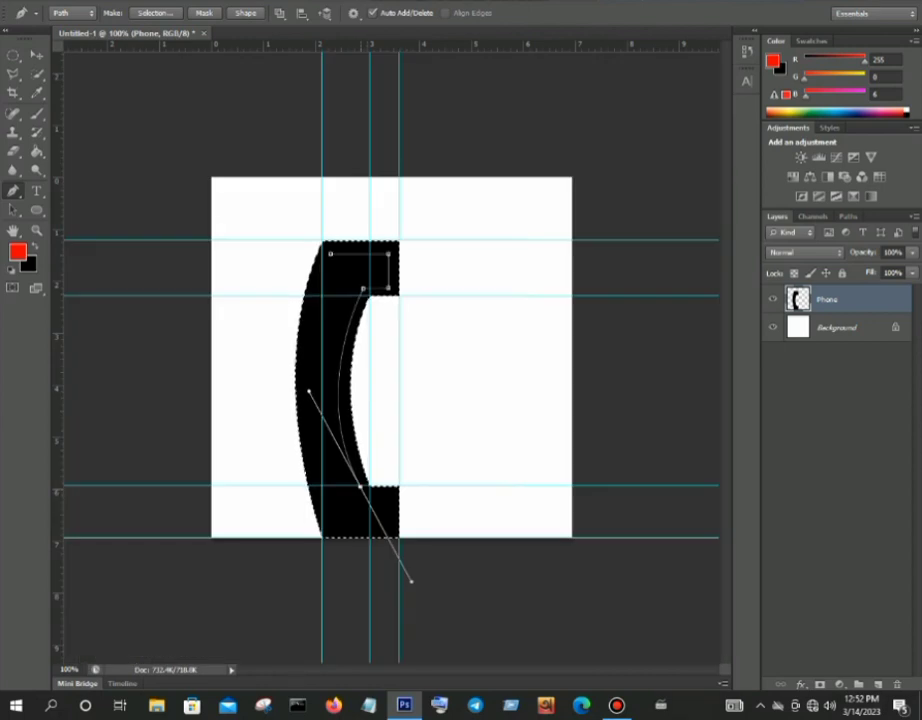
pyautogui.keyDown('alt'); pyautogui.click(360, 486); pyautogui.keyUp('alt')
pyautogui.moveTo(360, 486); pyautogui.dragTo(411, 581)
pyautogui.hotkey('ctrl', 'z')
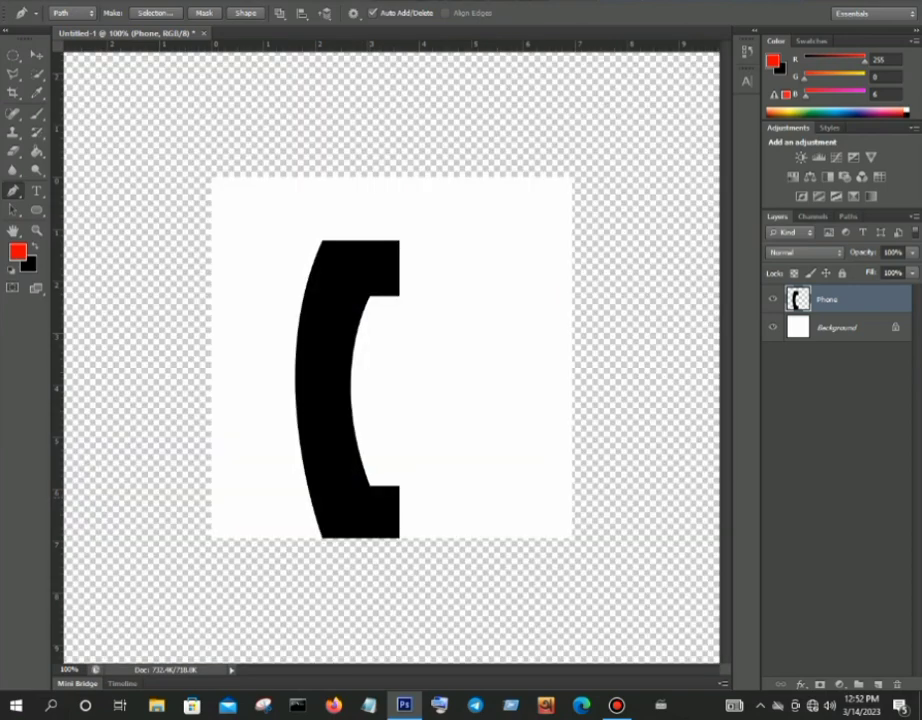
# Complete the inset path with the inner curve, the lower end's straight edges, and a closing outer curve parallel to the handset's back.
pyautogui.click(370, 496)
pyautogui.moveTo(433, 571); pyautogui.dragTo(443, 606)
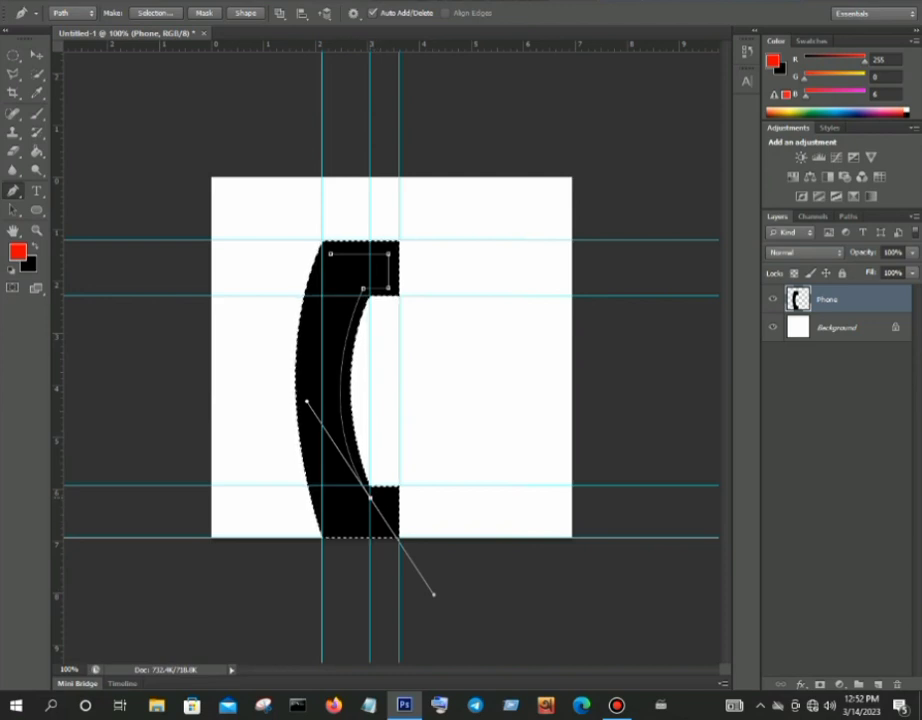
pyautogui.keyDown('alt'); pyautogui.click(370, 498); pyautogui.keyUp('alt')
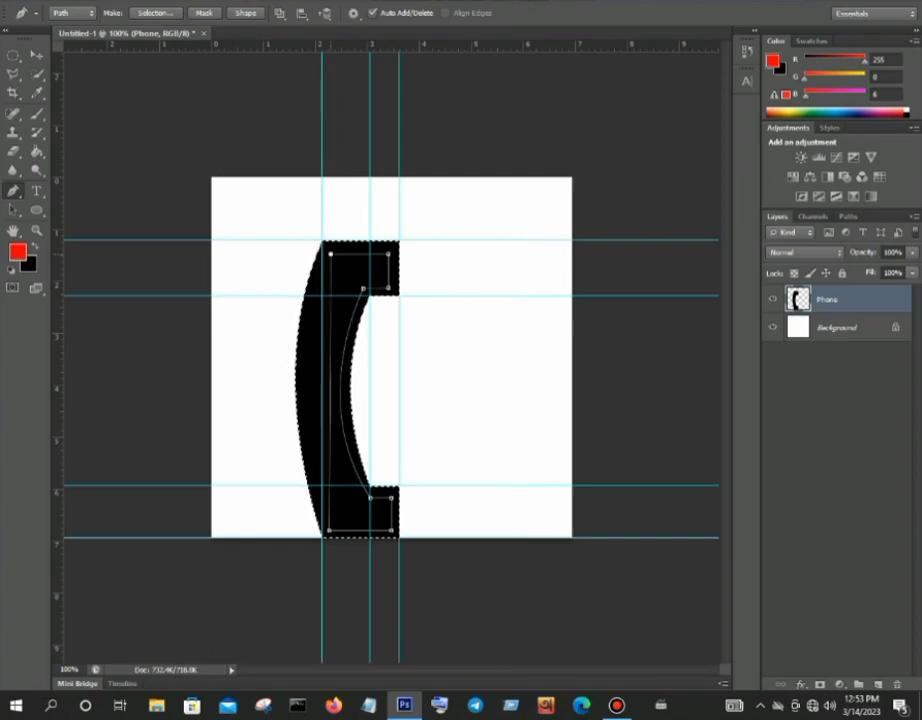
pyautogui.moveTo(330, 253); pyautogui.dragTo(269, 344)
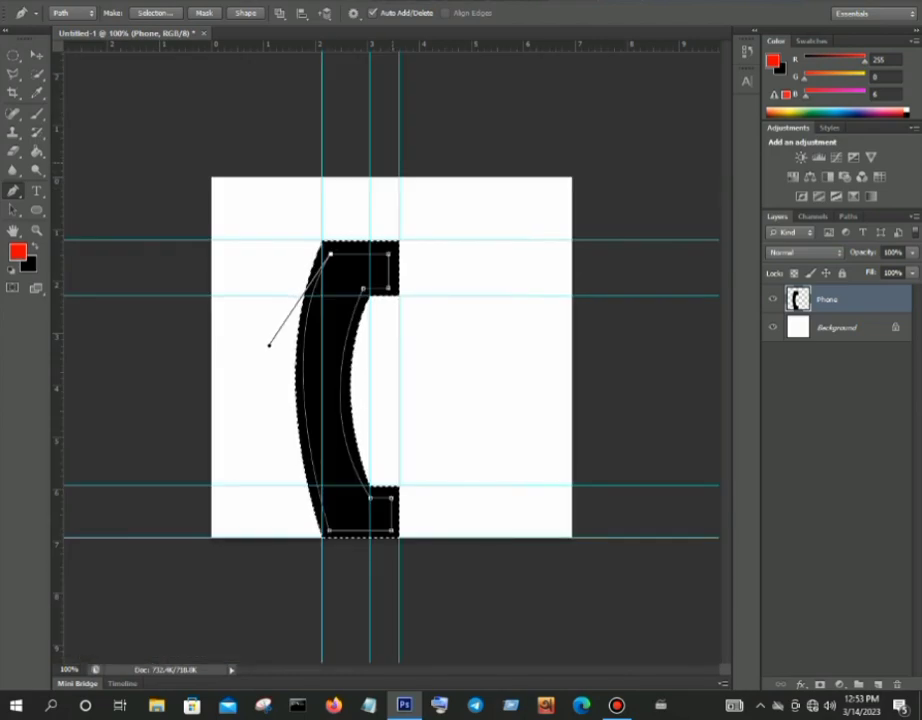
pyautogui.moveTo(394, 162); pyautogui.dragTo(394, 162)
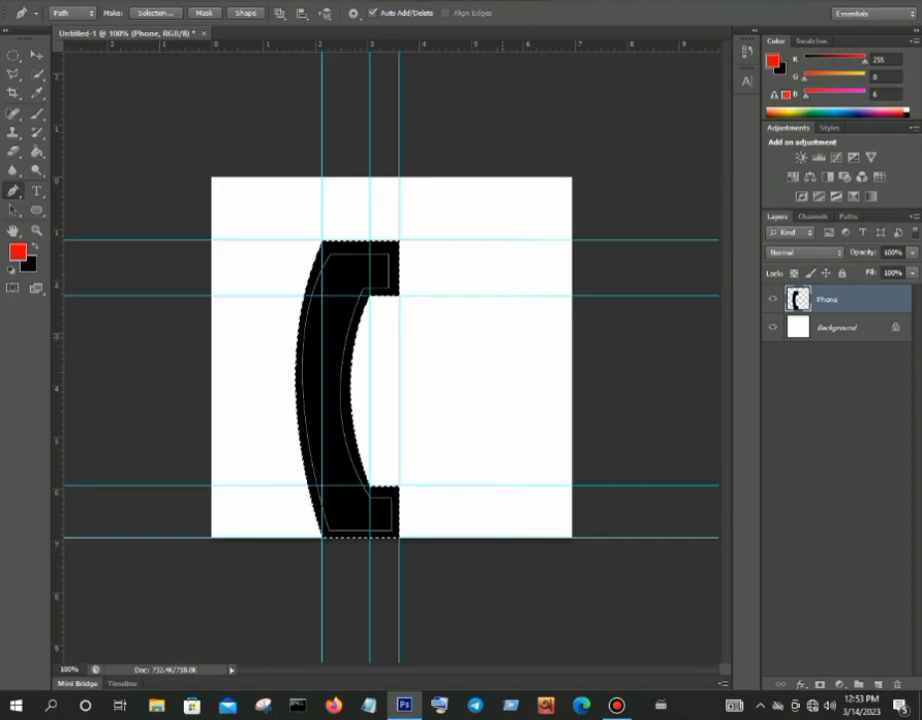
# Create a new layer named 2 p above the Phone layer.
pyautogui.hotkey('ctrl', 'shift', 'n')
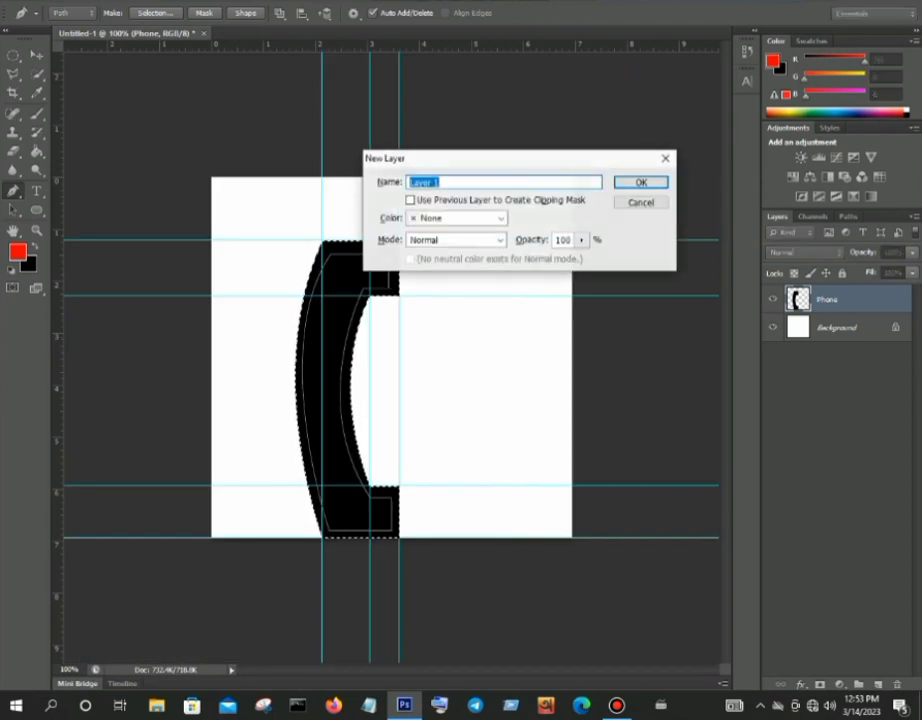
pyautogui.write('2')
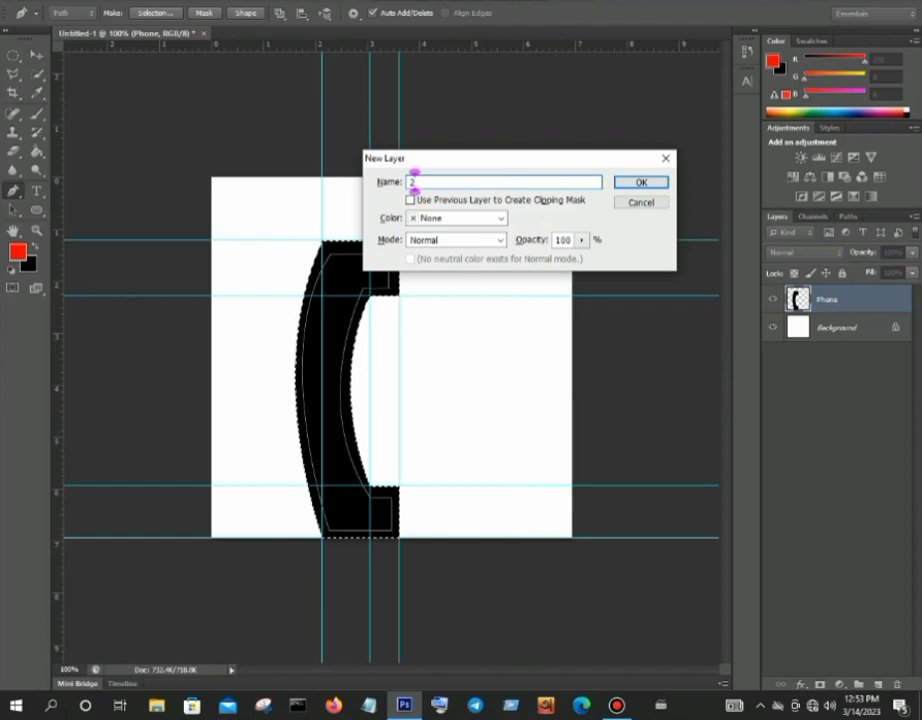
pyautogui.write(' p')
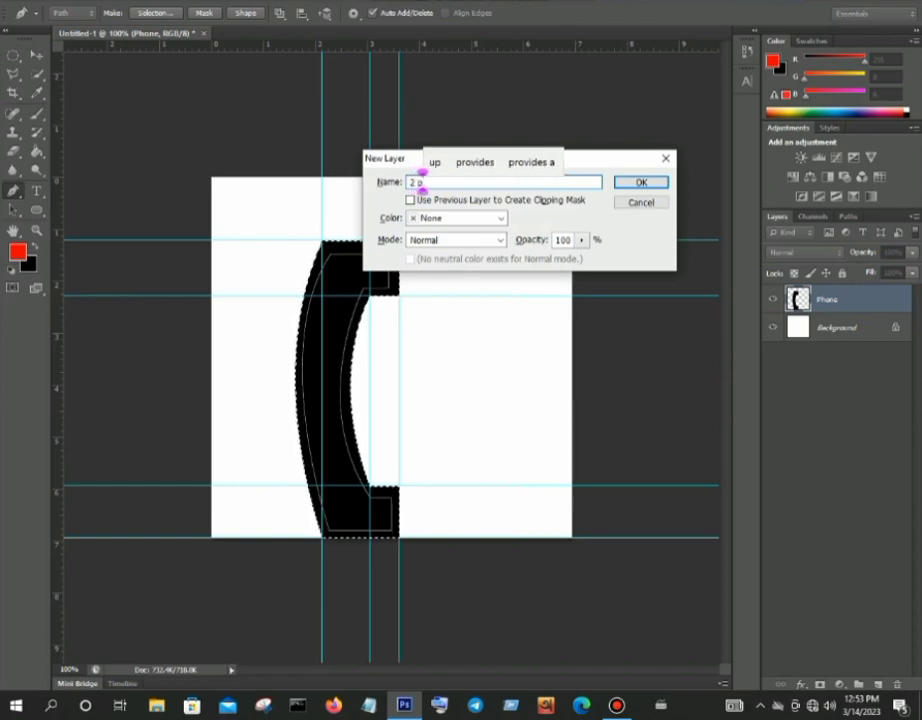
pyautogui.press('Return')
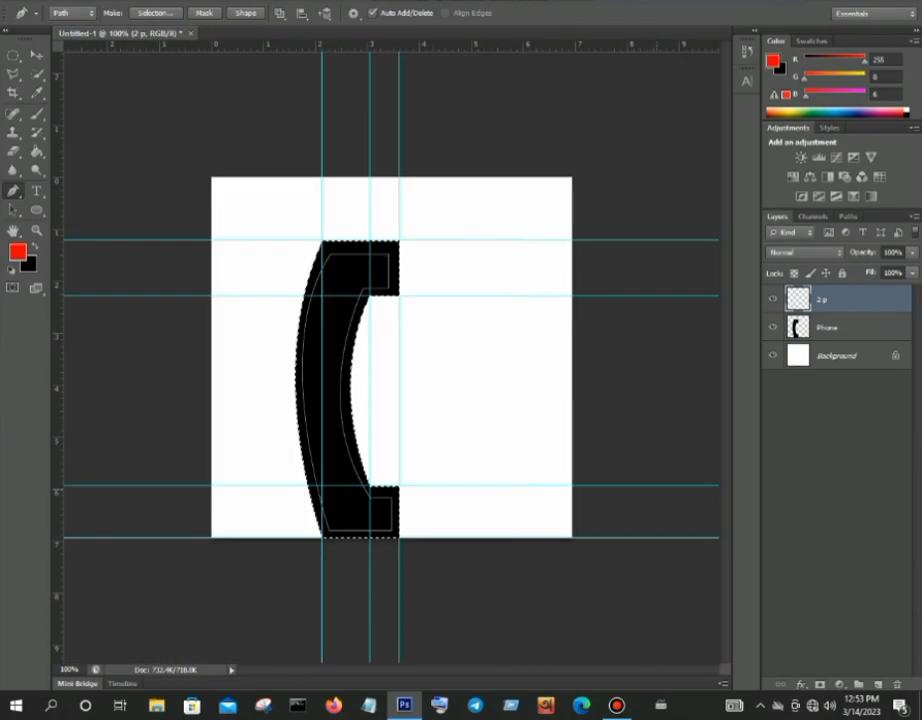
# Convert the inset handset path into a selection and fill it with white on the 2 p layer.
pyautogui.hotkey('ctrl', 'Return')
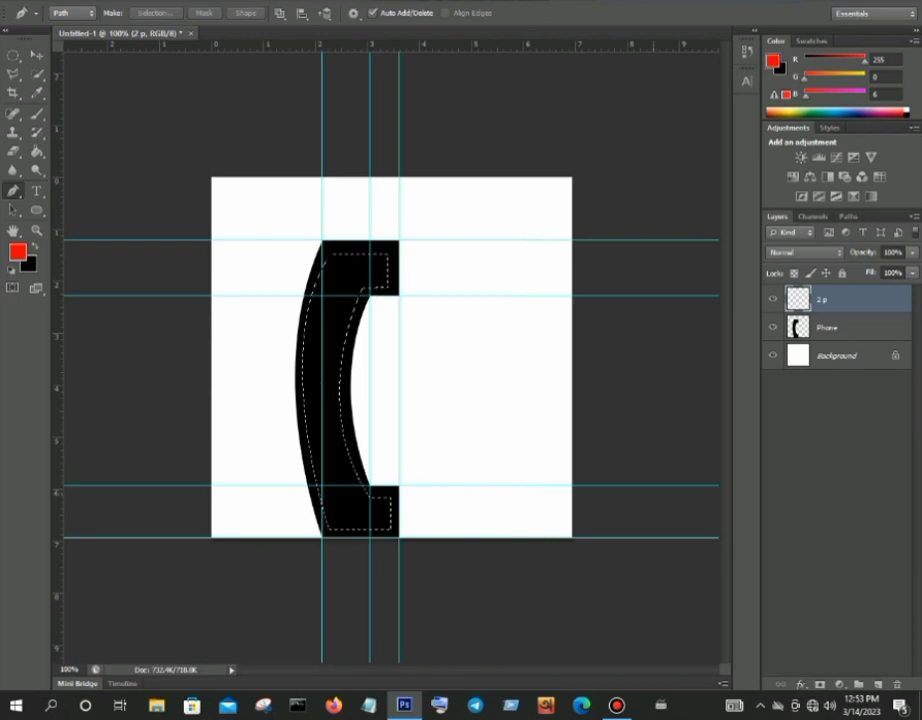
pyautogui.click(29, 264)
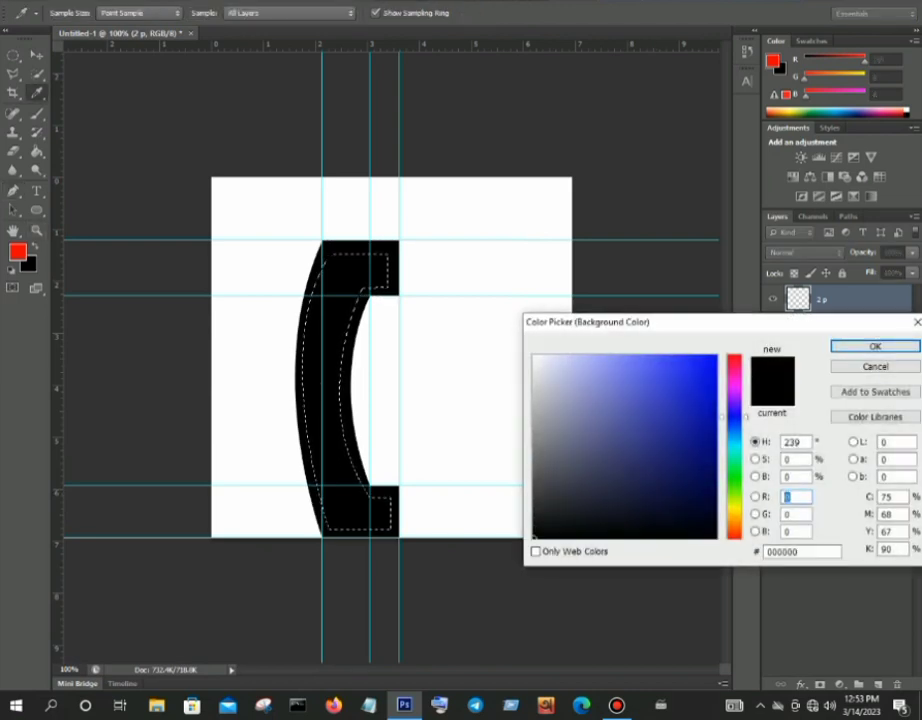
pyautogui.click(535, 356)
pyautogui.click(875, 346)
pyautogui.press('p')
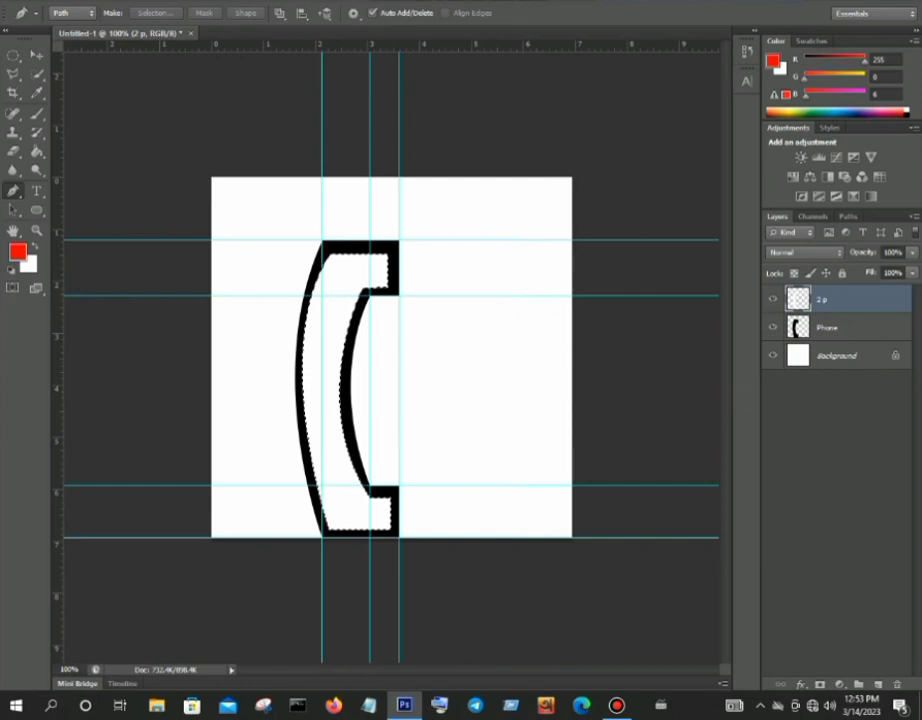
# Group the 2 p and Phone layers and name the group Phone.
pyautogui.keyDown('ctrl'); pyautogui.click(828, 328); pyautogui.keyUp('ctrl')
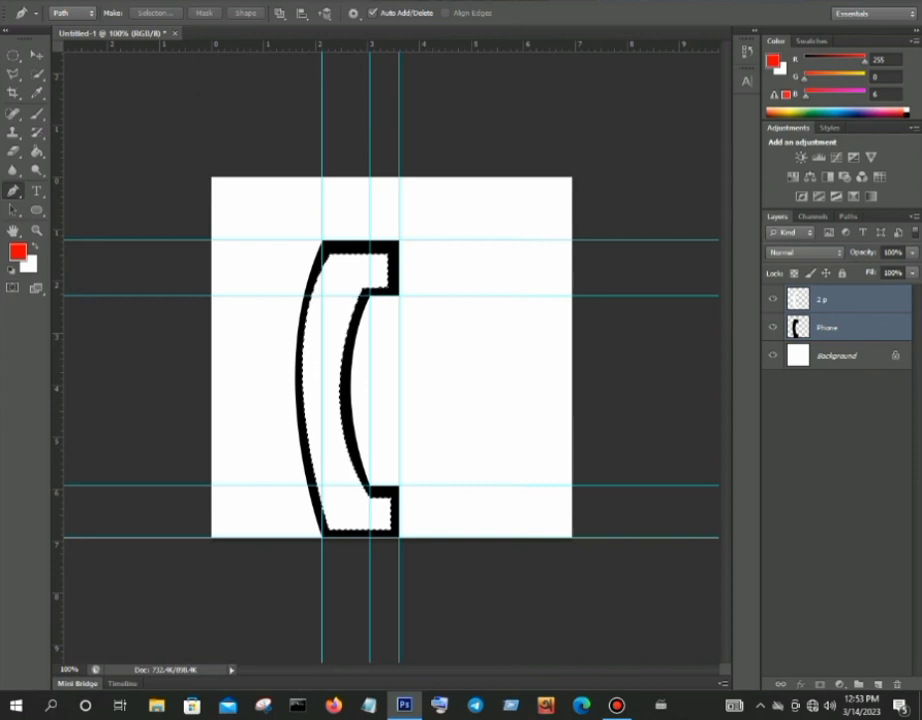
pyautogui.hotkey('ctrl', 'g')
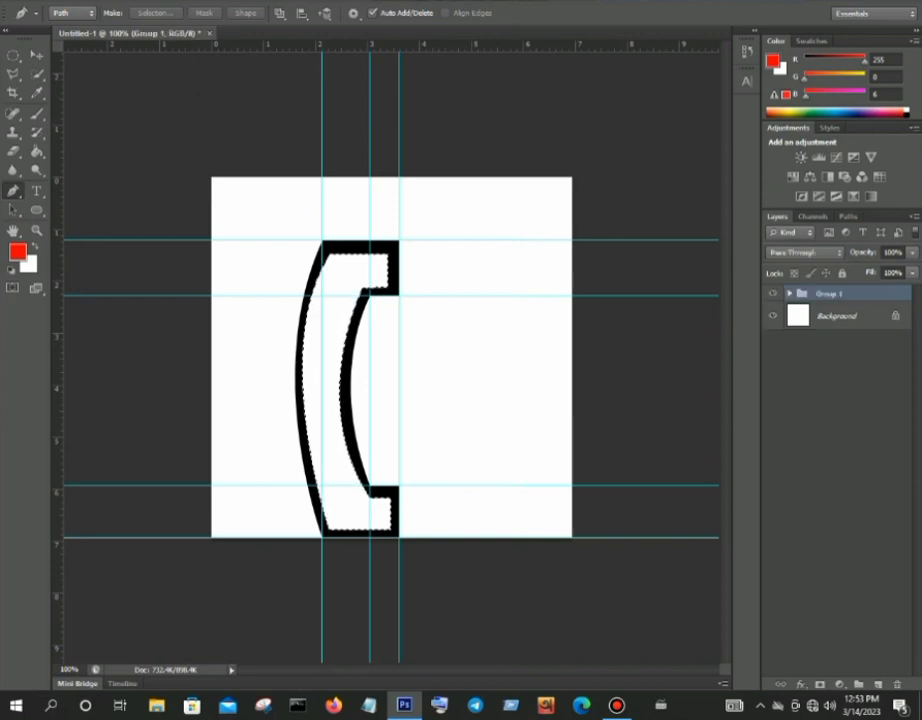
pyautogui.doubleClick(829, 294)
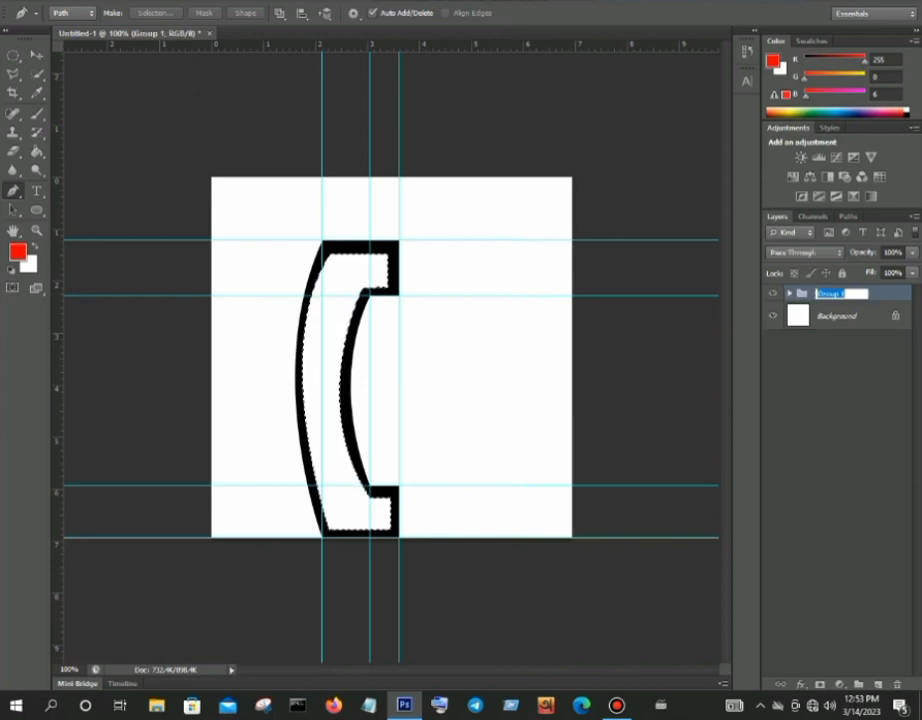
pyautogui.press('BackSpace')
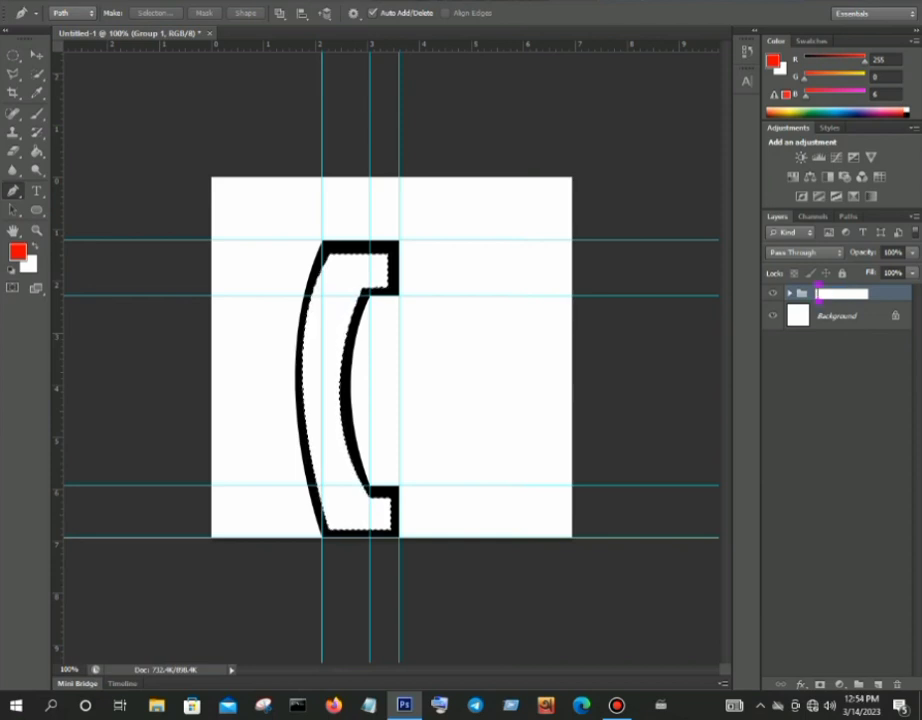
pyautogui.write('p')
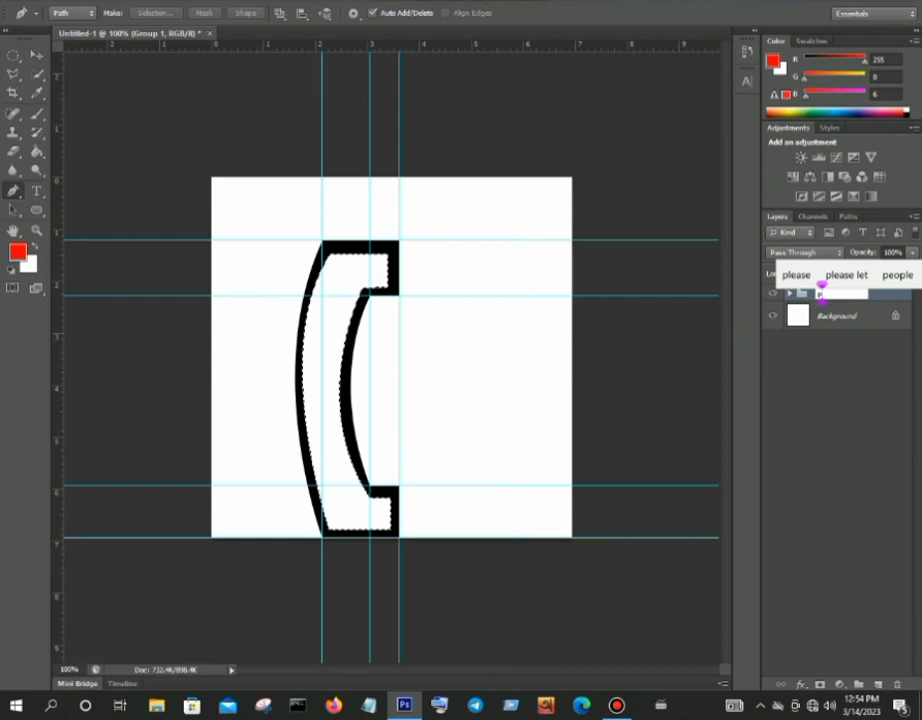
pyautogui.press('BackSpace')
pyautogui.write('P')
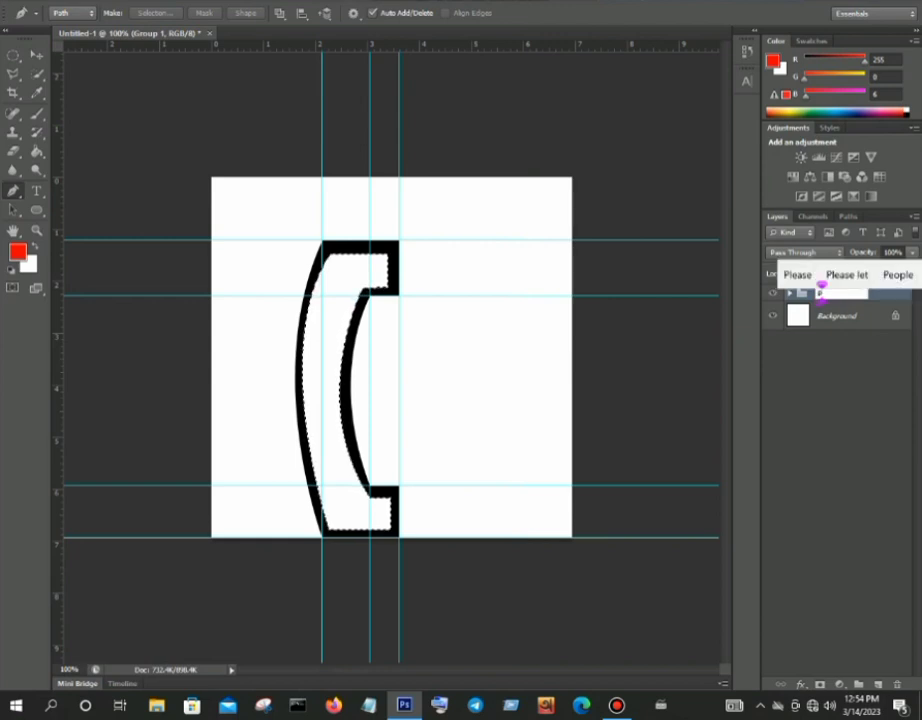
pyautogui.write('hone')
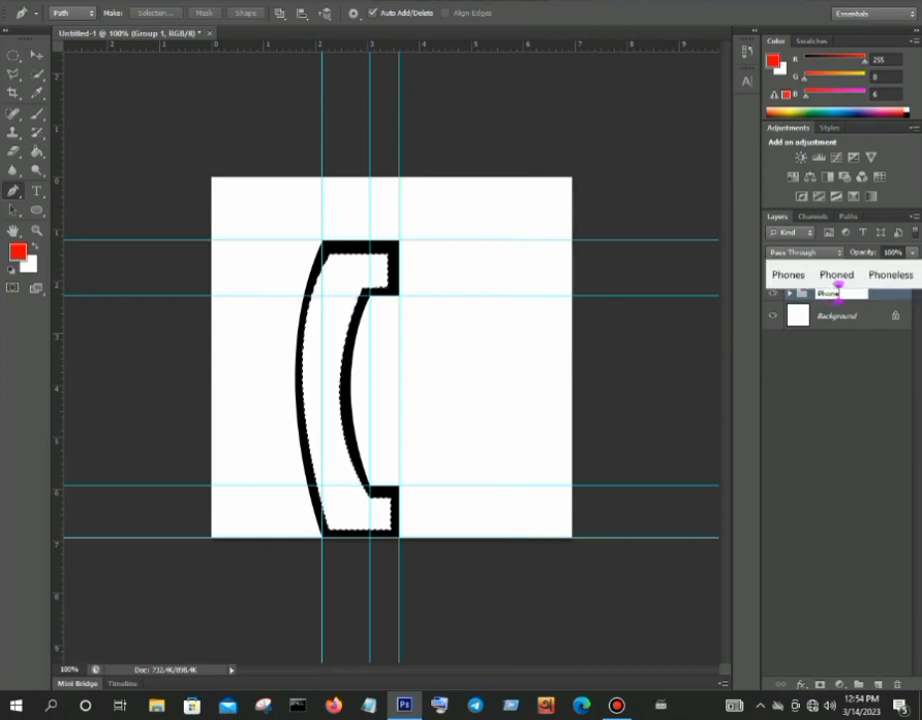
pyautogui.press('Return')
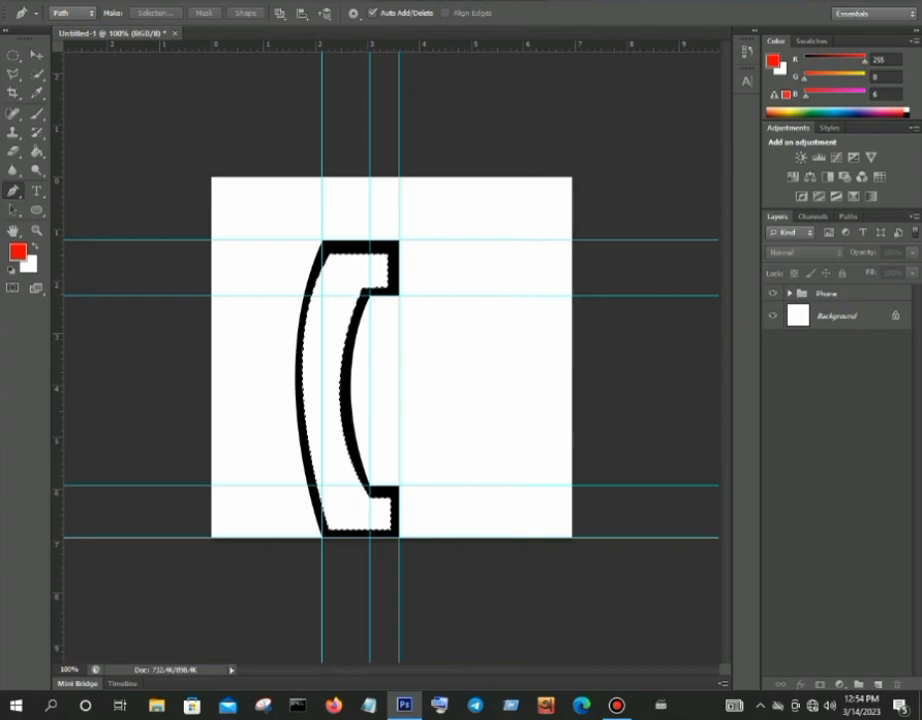
# Create a new 500 × 500 pixel RGB document at 72 pixels/inch with a white background.
pyautogui.hotkey('alt', 'f')
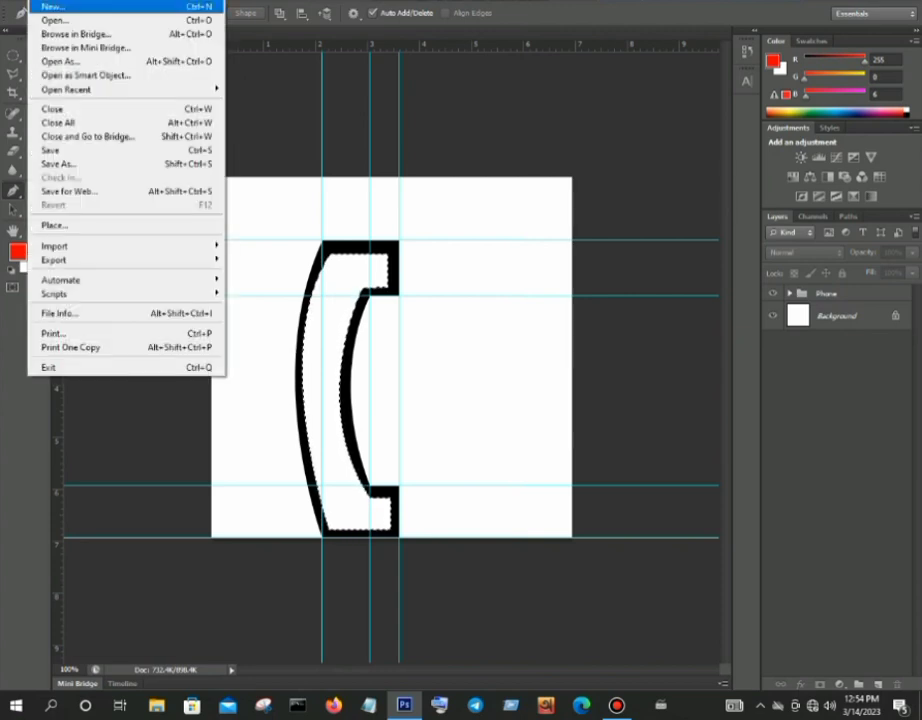
pyautogui.press('Return')
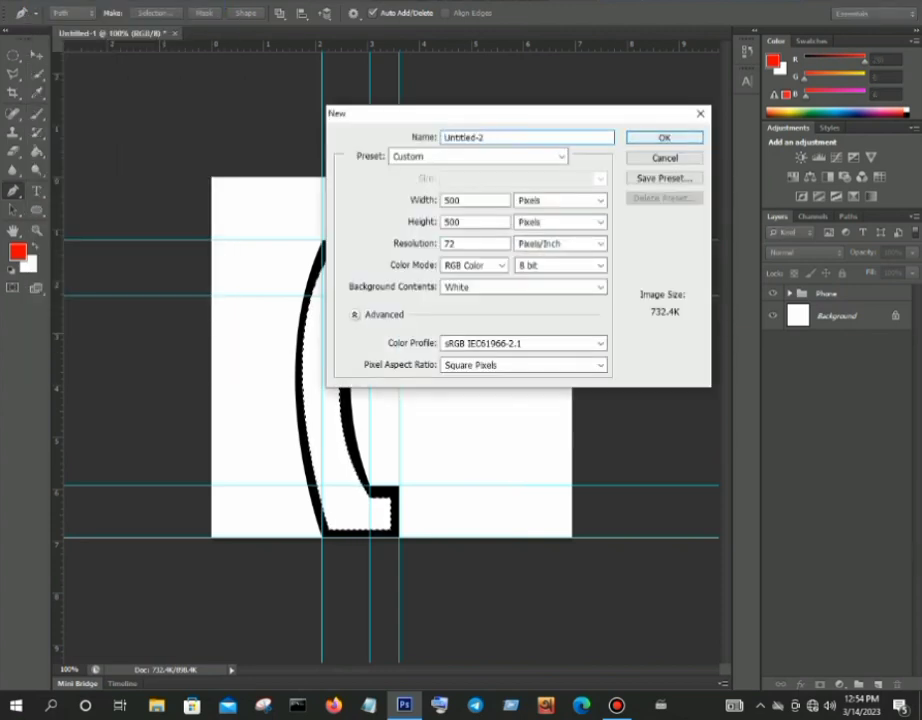
pyautogui.press('Return')
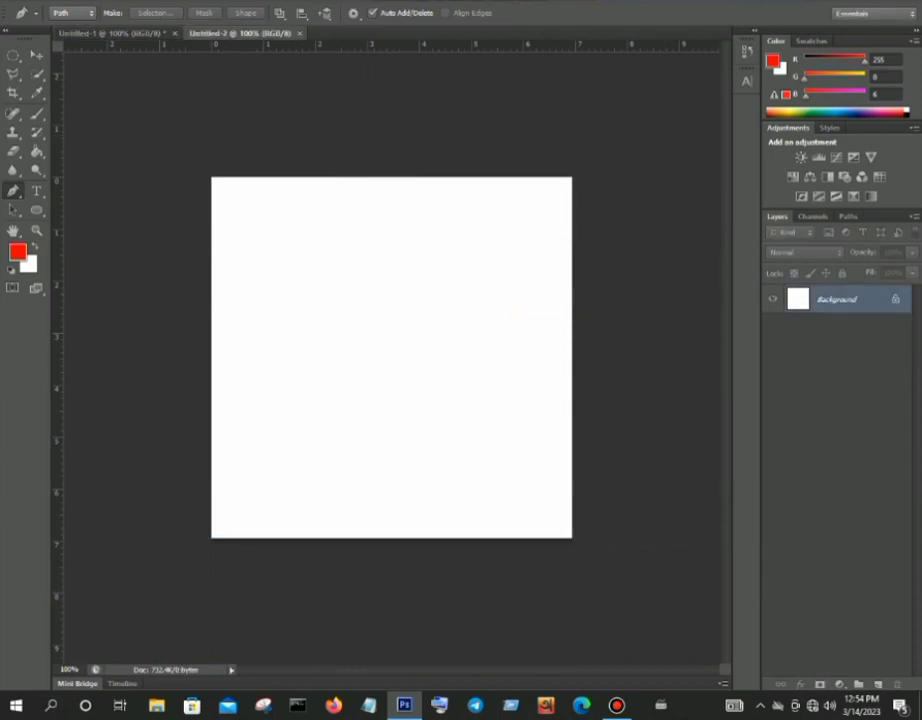
pyautogui.hotkey('ctrl', 'shift', 'n')
pyautogui.click(663, 158)
# Add a dark grey Solid Color fill layer above the Background.
pyautogui.click(839, 685)
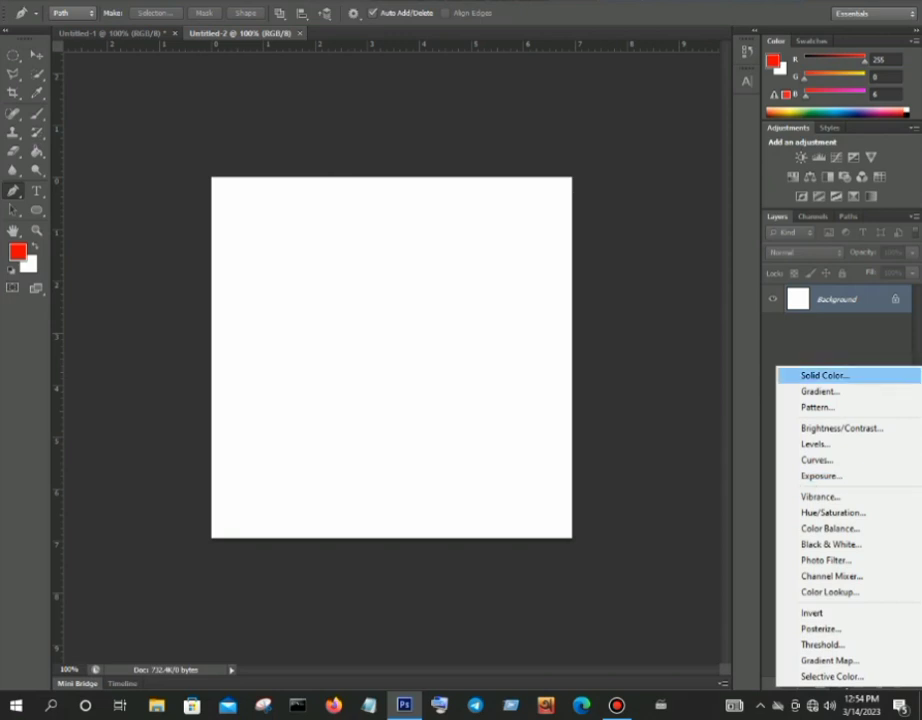
pyautogui.click(825, 375)
pyautogui.moveTo(545, 364); pyautogui.dragTo(543, 474)
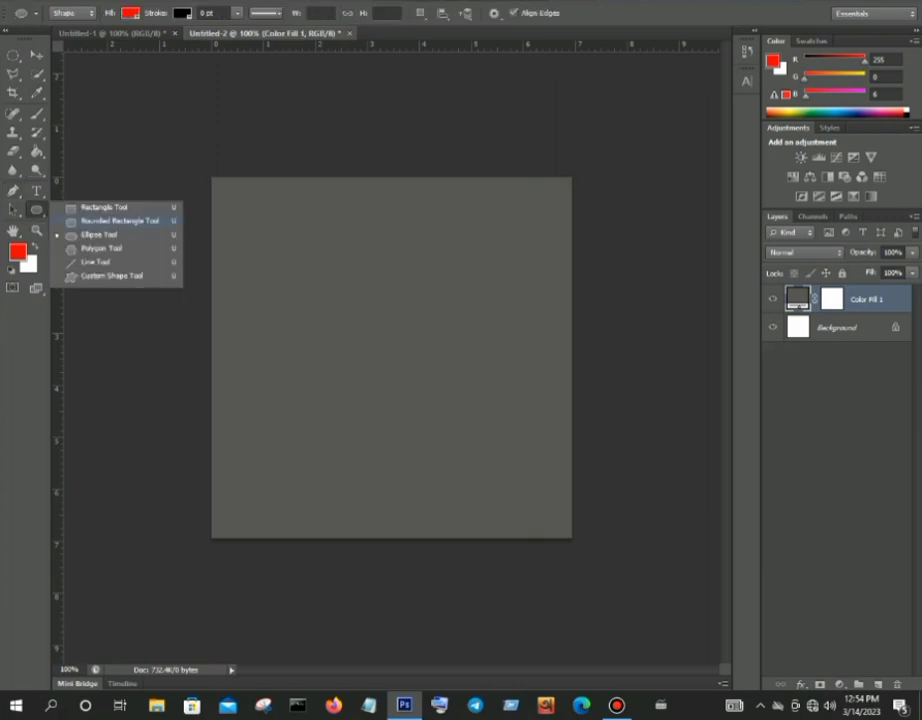
# Draw a red ellipse of about 462 × 456 px and position it near the centre of the canvas.
pyautogui.click(36, 209)
pyautogui.click(98, 234)
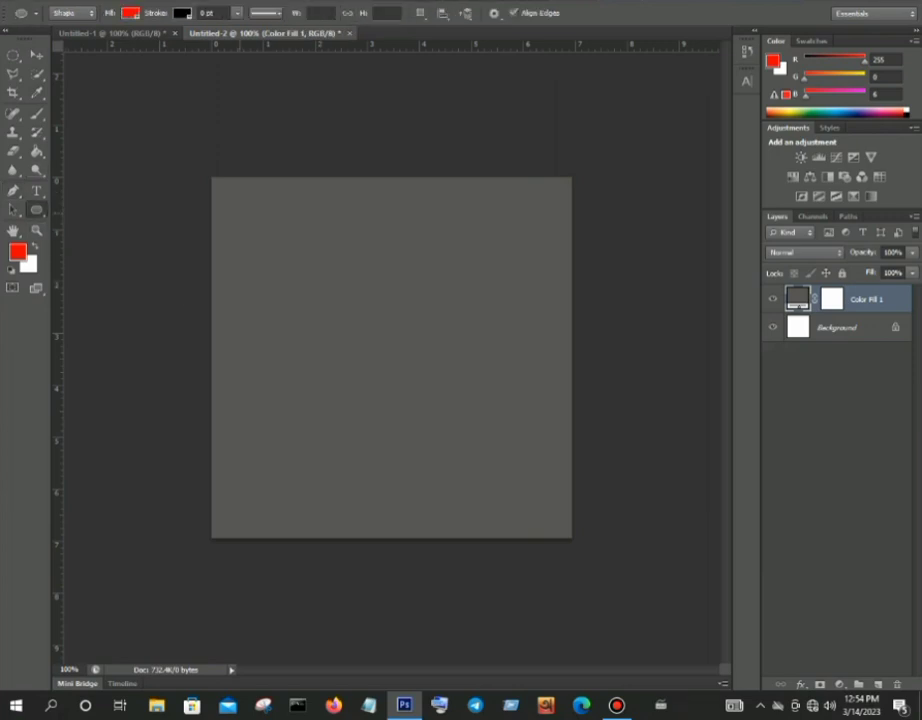
pyautogui.moveTo(240, 214); pyautogui.dragTo(573, 543)
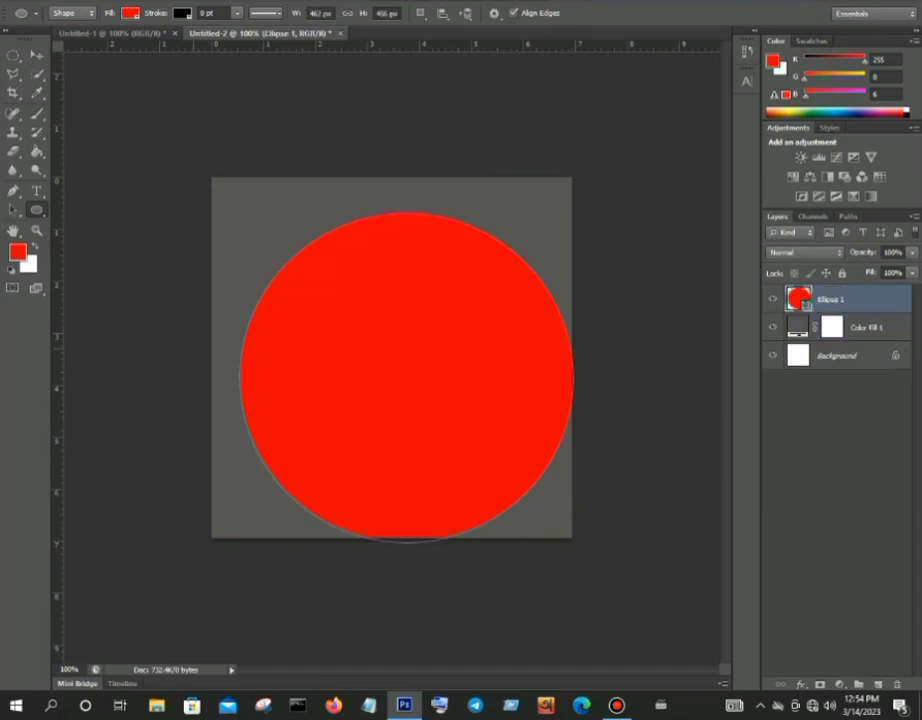
pyautogui.press('v')
pyautogui.moveTo(394, 281); pyautogui.dragTo(381, 268)
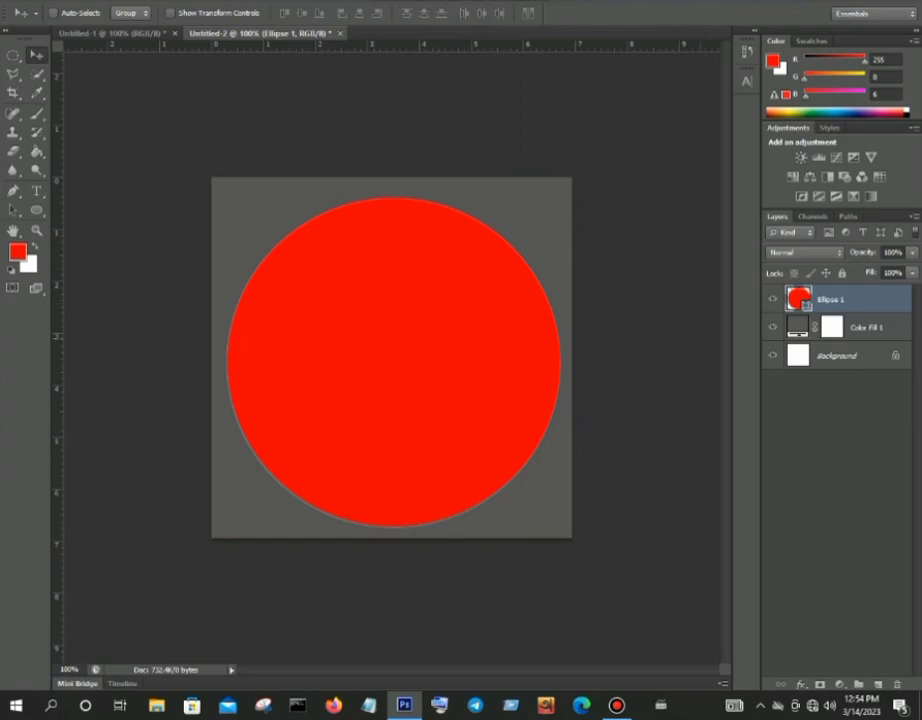
# Change the ellipse's fill color to black.
pyautogui.doubleClick(798, 298)
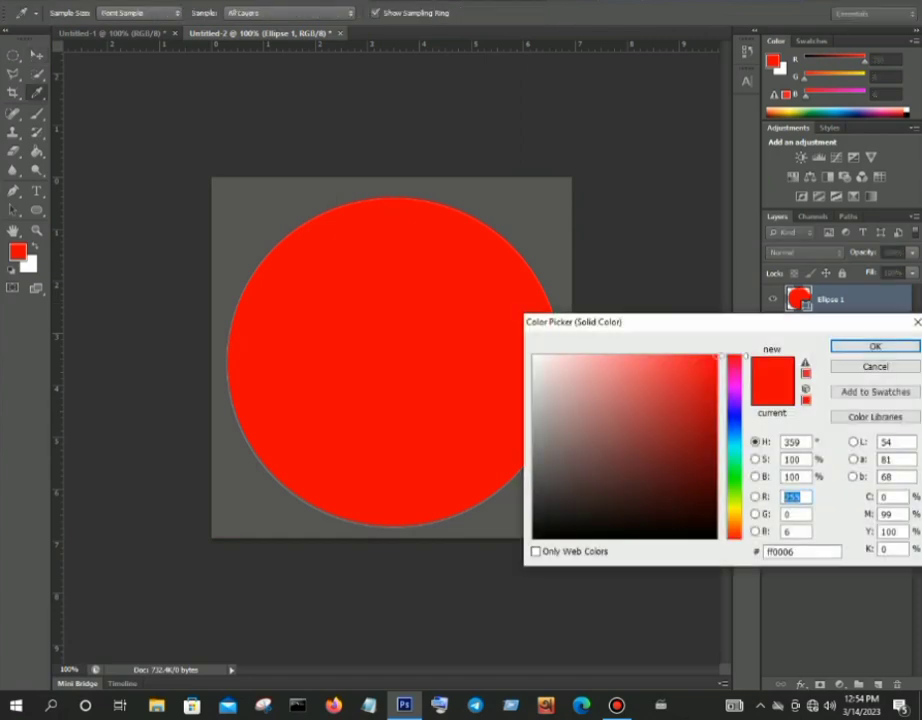
pyautogui.click(534, 536)
pyautogui.press('Return')
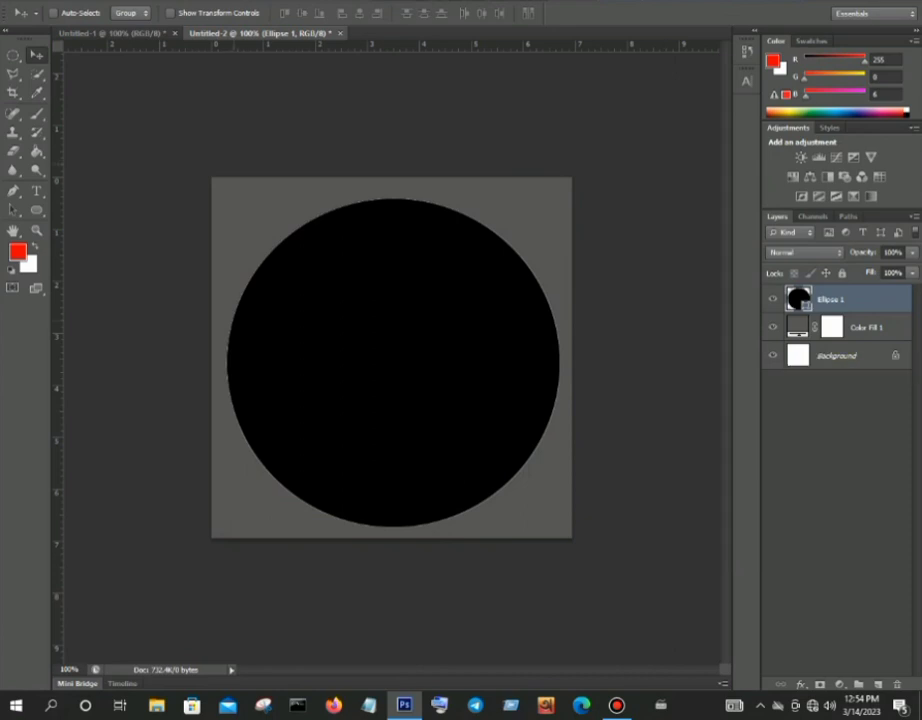
pyautogui.click(38, 1)
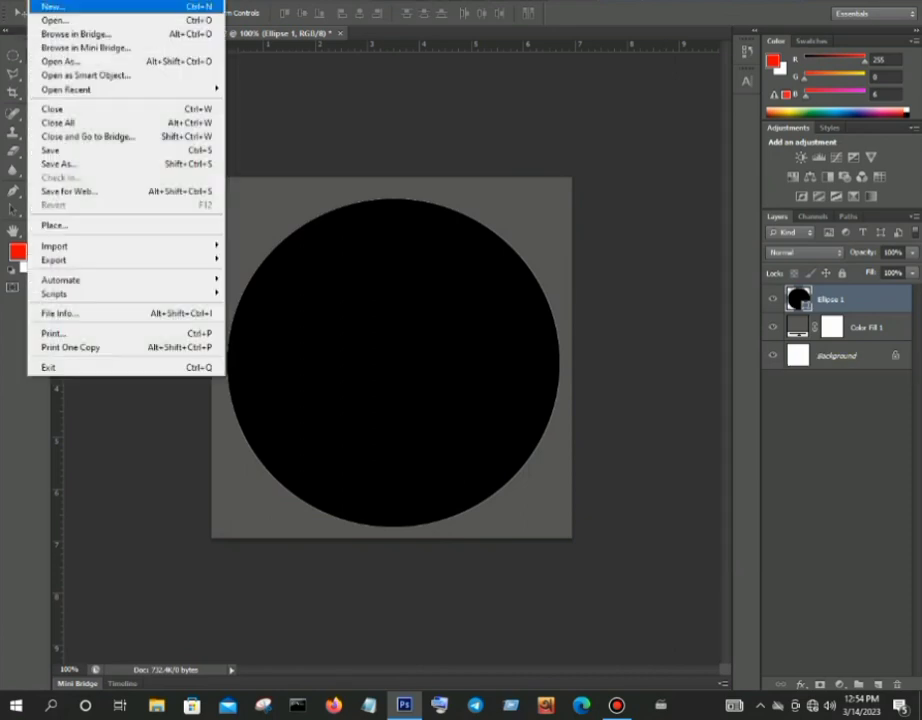
pyautogui.click(52, 6)
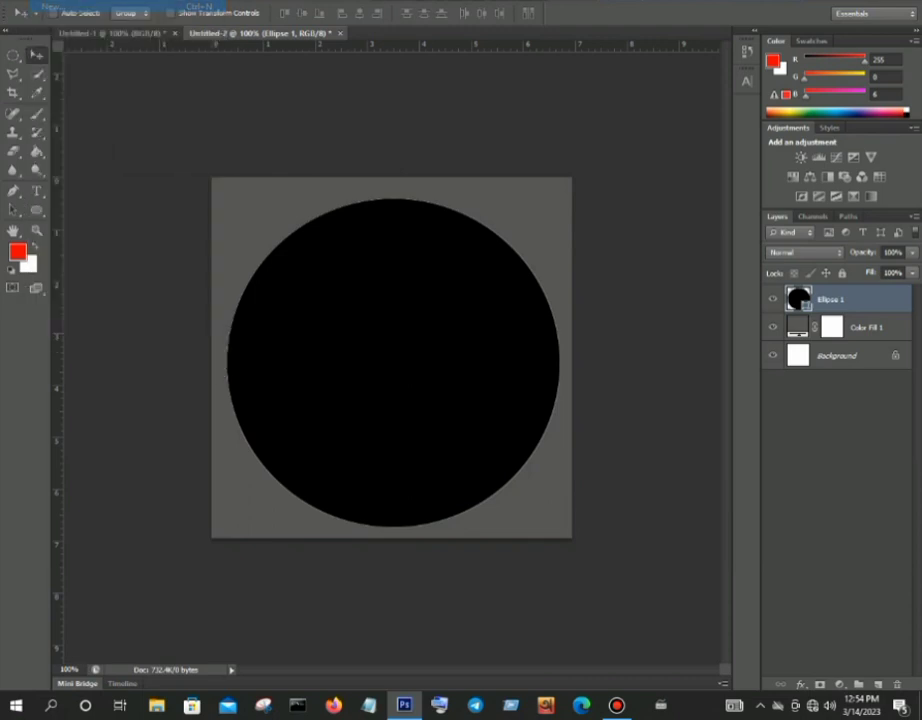
pyautogui.press('Escape')
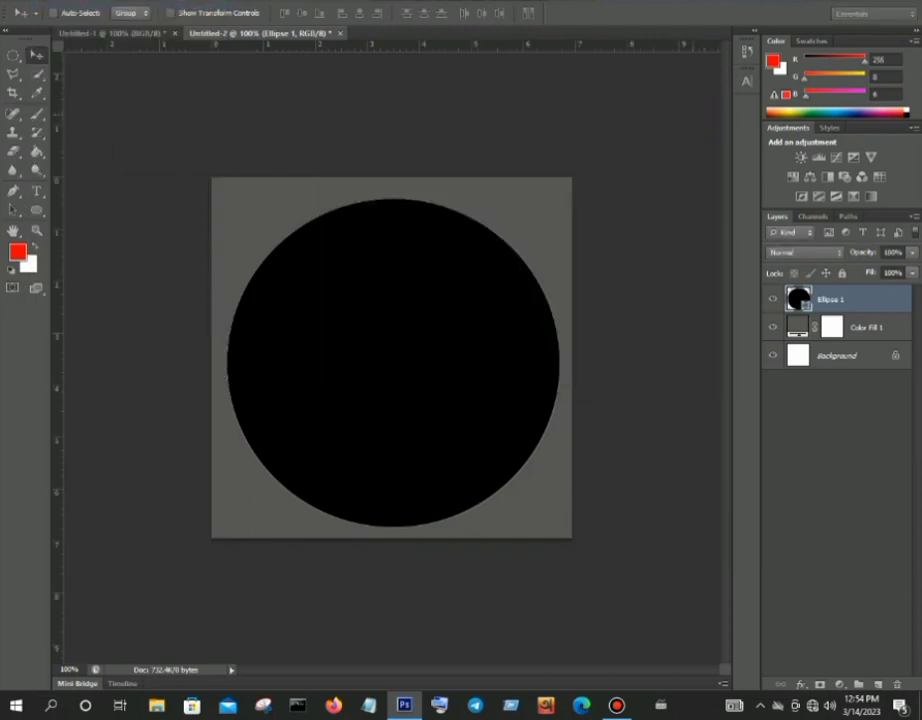
# Switch to the Untitled-1 document, select the Phone group and shift the leftmost vertical guide slightly right to the inset's edge.
pyautogui.hotkey('ctrl', 'Tab')
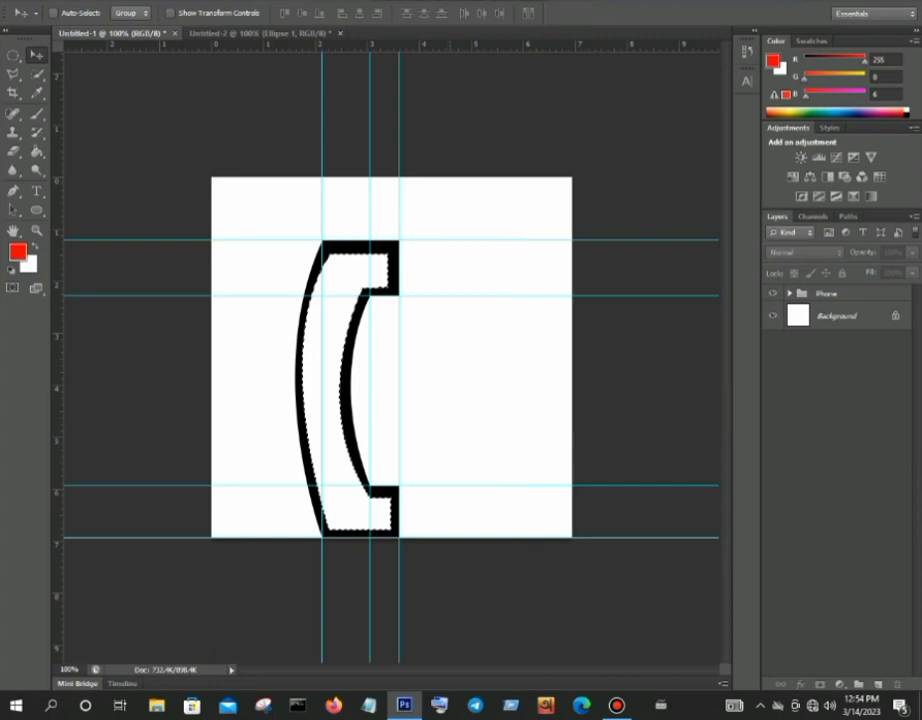
pyautogui.click(327, 328)
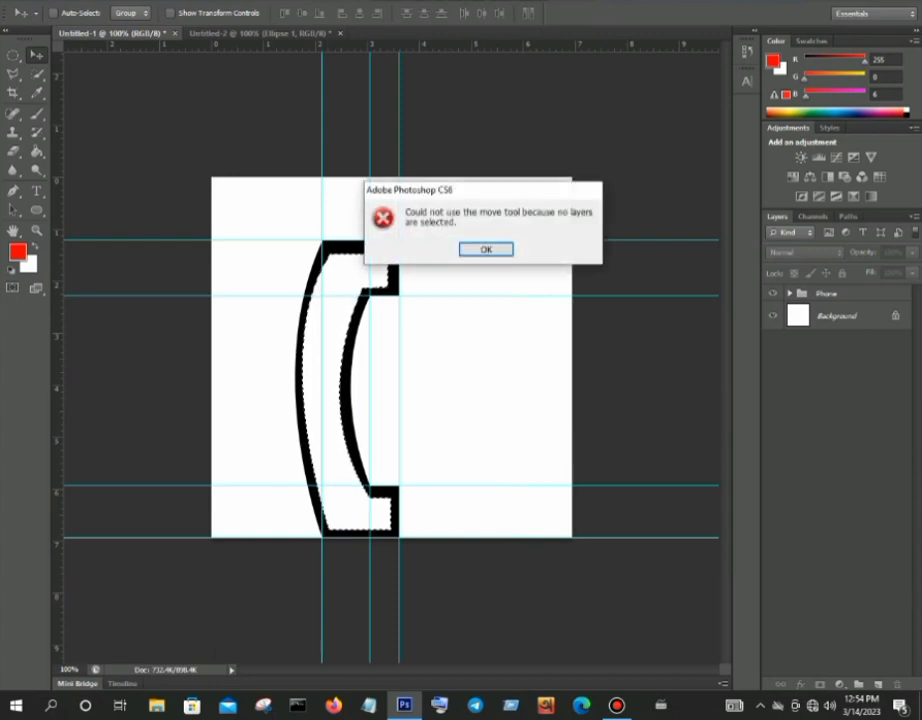
pyautogui.click(486, 249)
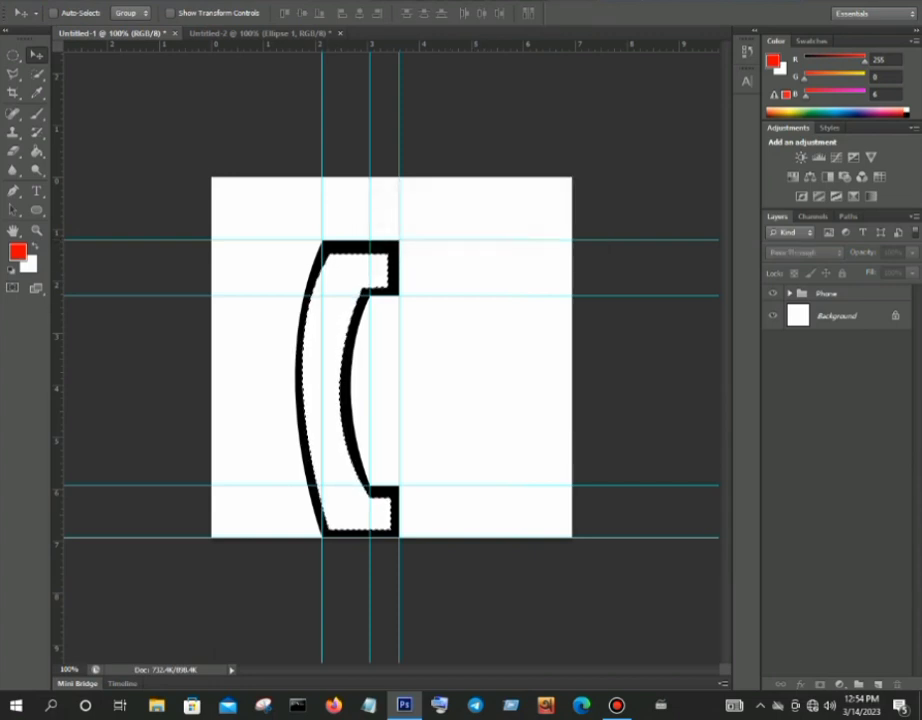
pyautogui.click(827, 293)
pyautogui.moveTo(322, 327); pyautogui.dragTo(330, 327)
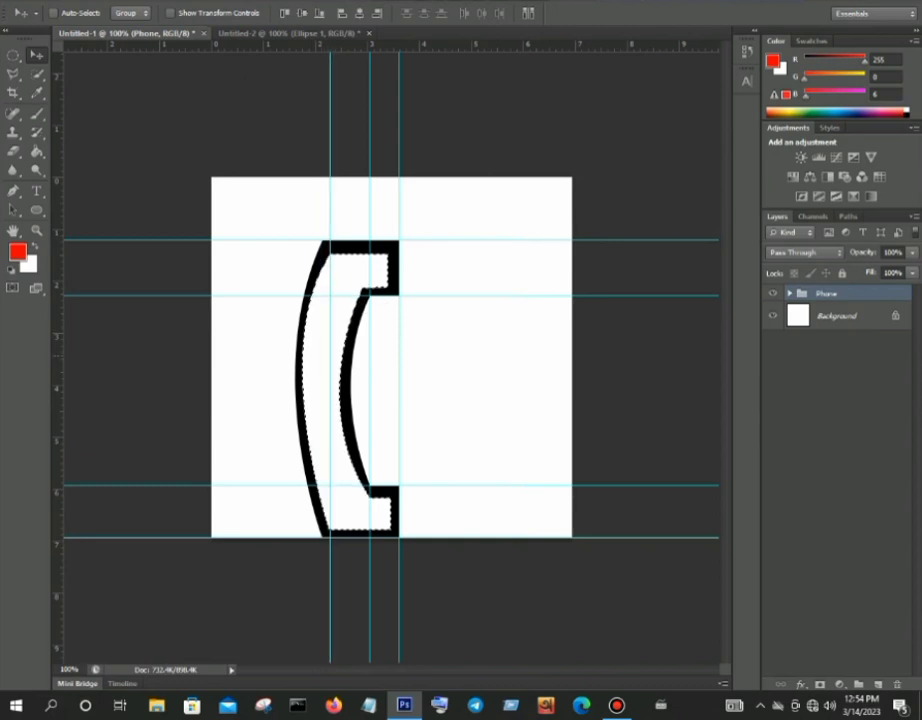
# Try to move the handset selection while the Phone group is selected.
pyautogui.click(334, 327)
pyautogui.press('Return')
pyautogui.click(488, 256)
pyautogui.click(490, 256)
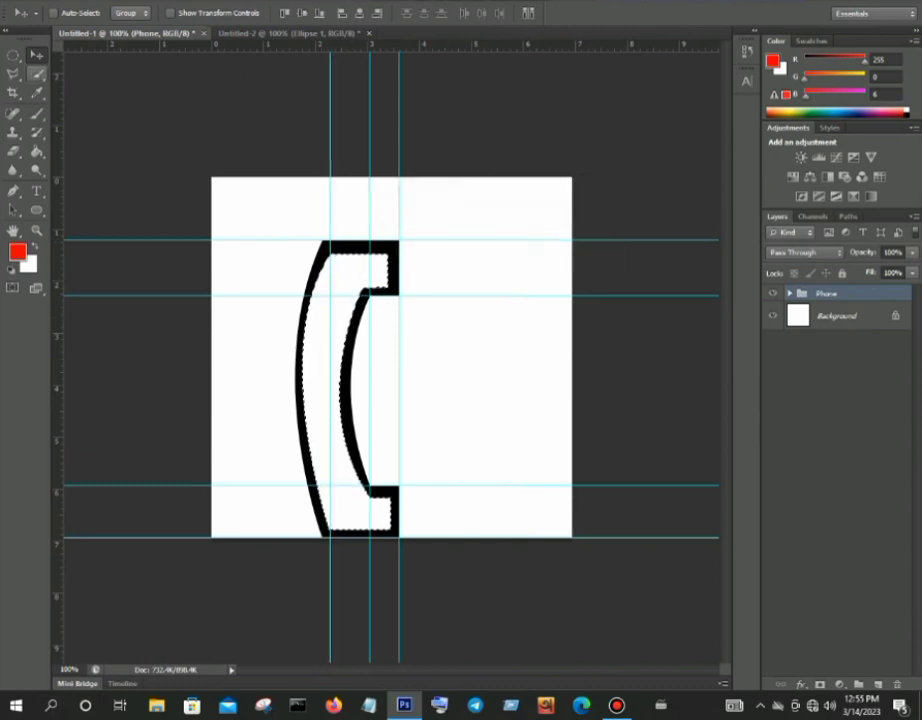
pyautogui.click(490, 256)
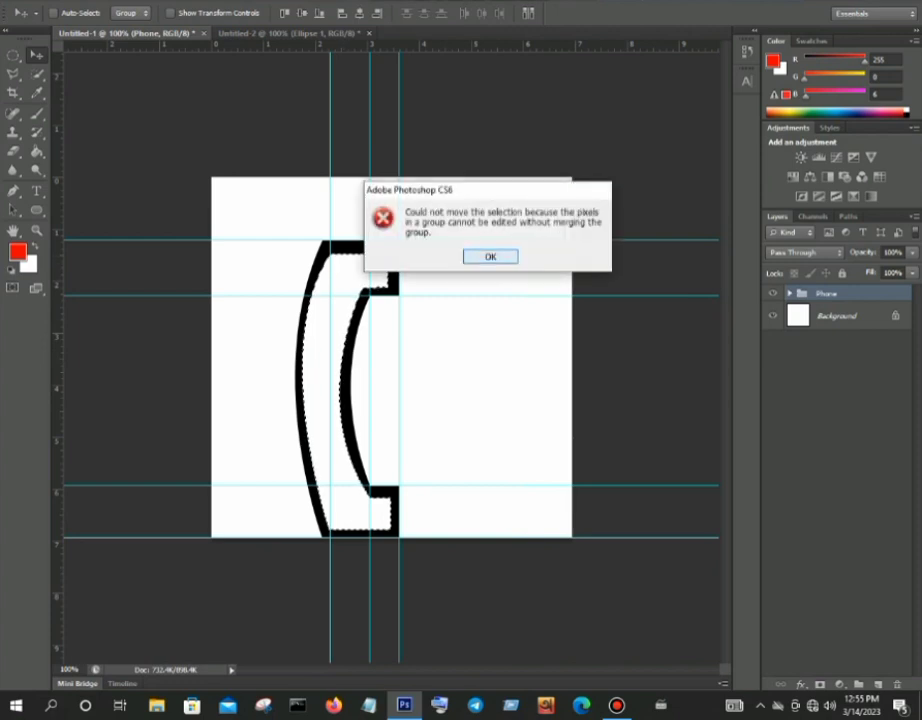
pyautogui.click(490, 256)
# Convert the Background into an editable layer named Layer 0 and move the selected handset pixels up and to the right.
pyautogui.doubleClick(816, 316)
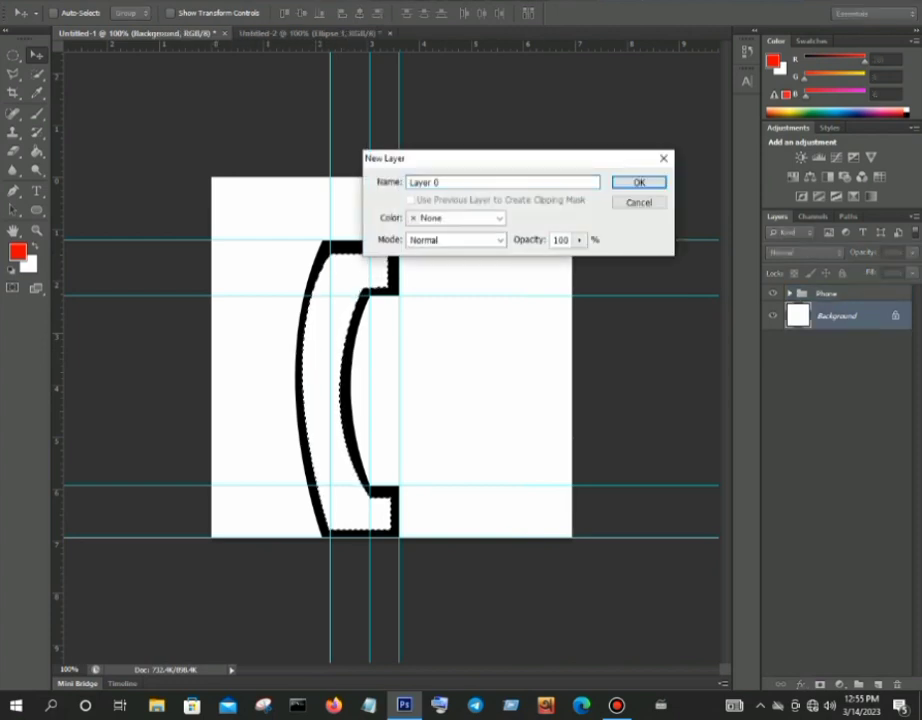
pyautogui.press('Return')
pyautogui.moveTo(322, 335); pyautogui.dragTo(360, 284)
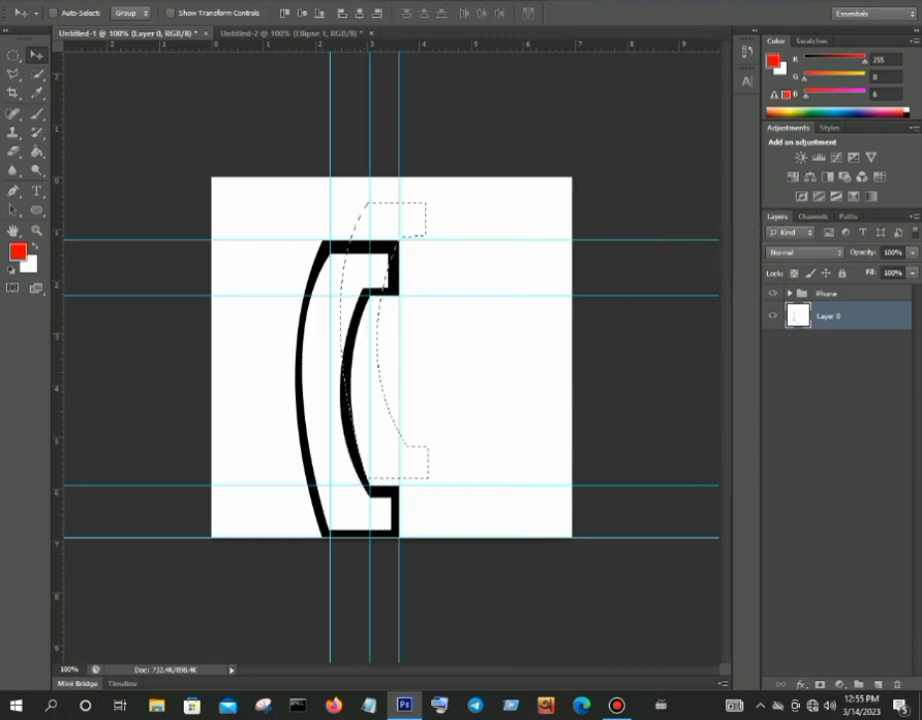
# Transfer the Phone group with the white handset into Untitled-2 and rotate it counterclockwise so it lies diagonally inside the black circle.
pyautogui.click(826, 293)
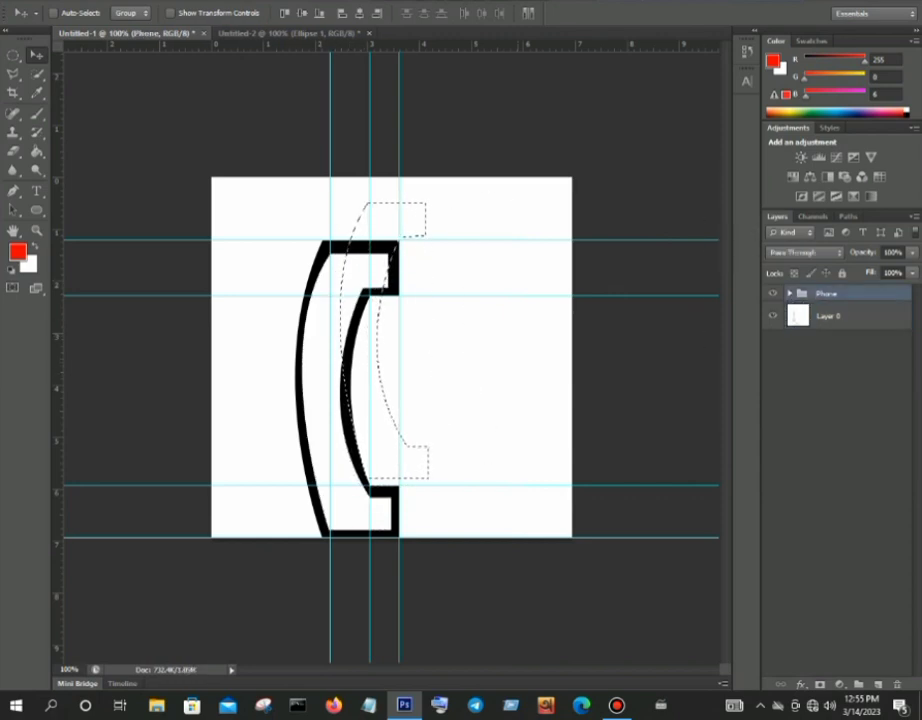
pyautogui.moveTo(350, 342); pyautogui.dragTo(374, 314)
pyautogui.hotkey('ctrl', 't')
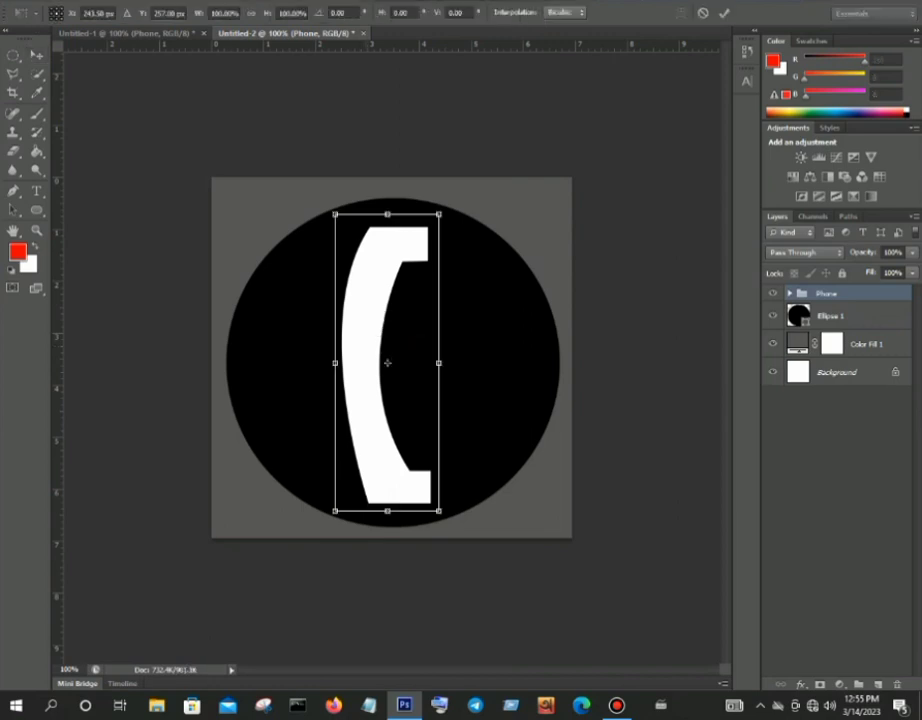
pyautogui.moveTo(455, 530); pyautogui.dragTo(552, 443)
pyautogui.moveTo(387, 363); pyautogui.dragTo(377, 376)
pyautogui.press('Return')
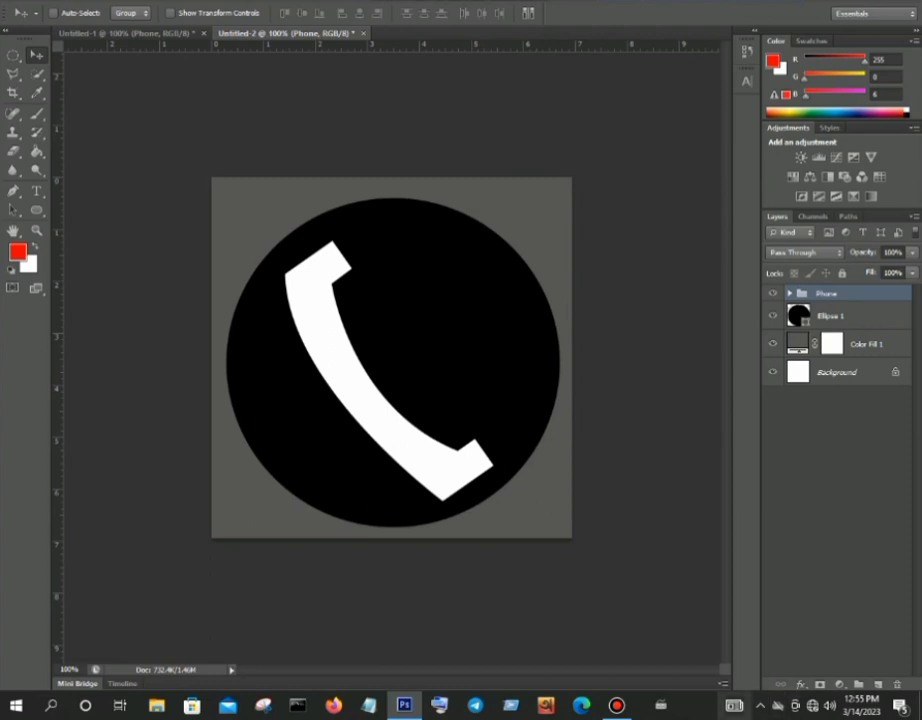
# Add a drop shadow to the Phone group with its color set to white (ffffff) and opacity raised to 100%.
pyautogui.click(800, 685)
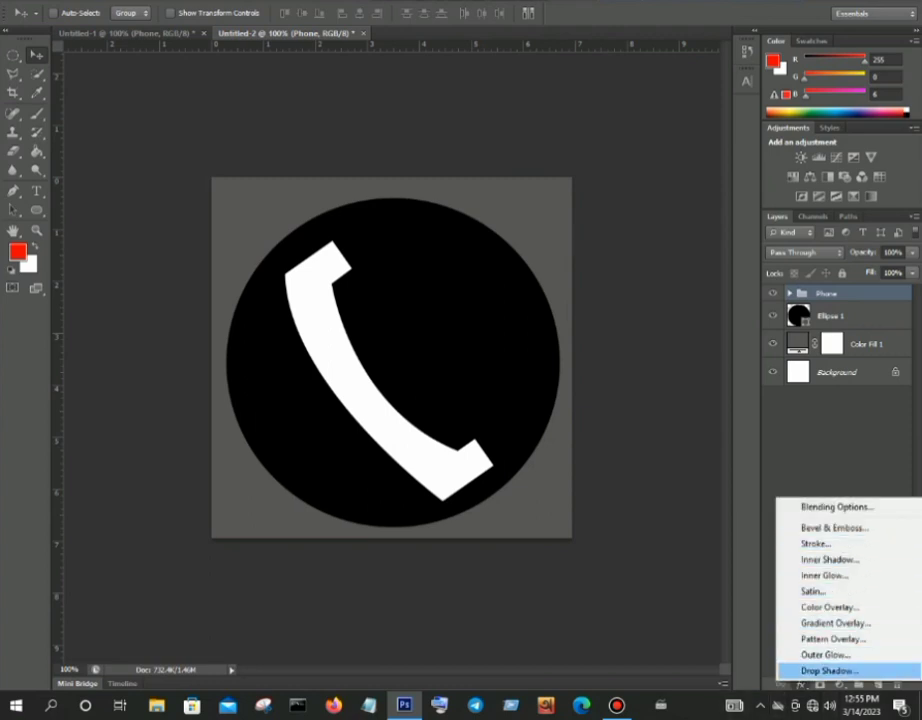
pyautogui.click(828, 670)
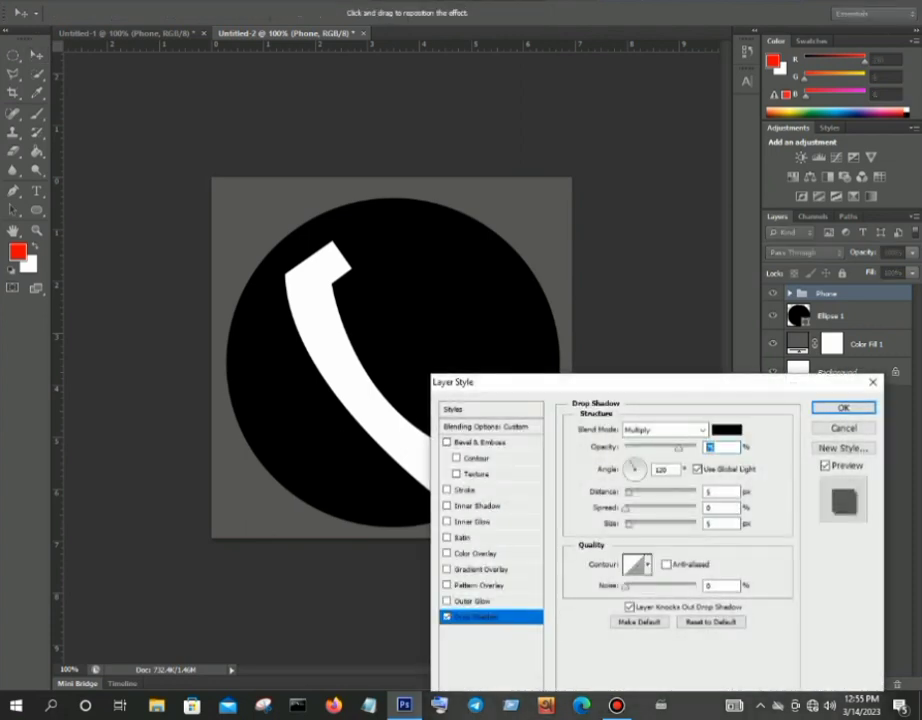
pyautogui.click(727, 429)
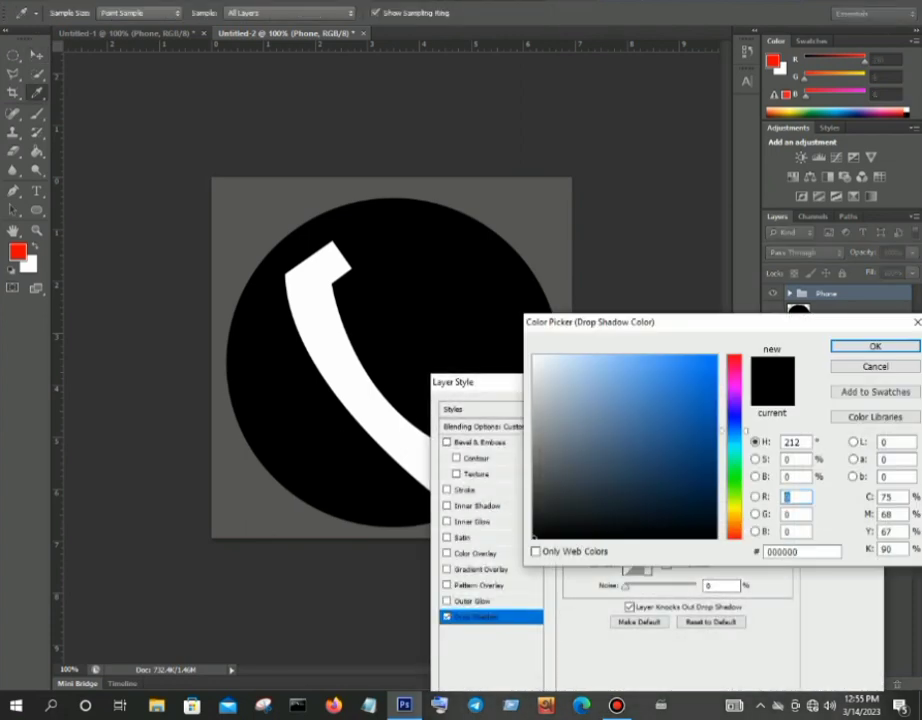
pyautogui.click(534, 356)
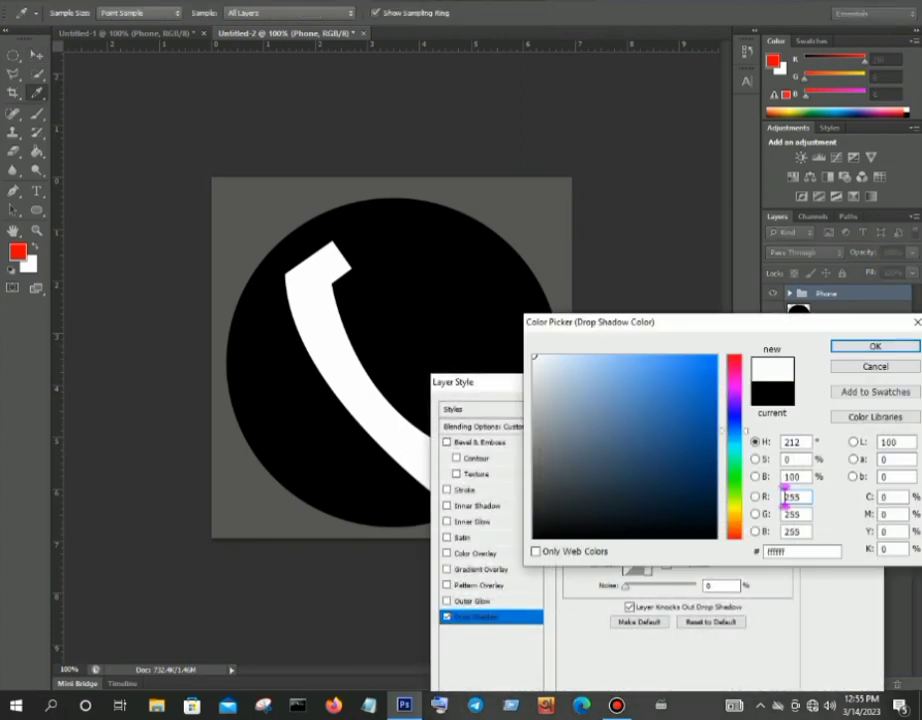
pyautogui.press('Return')
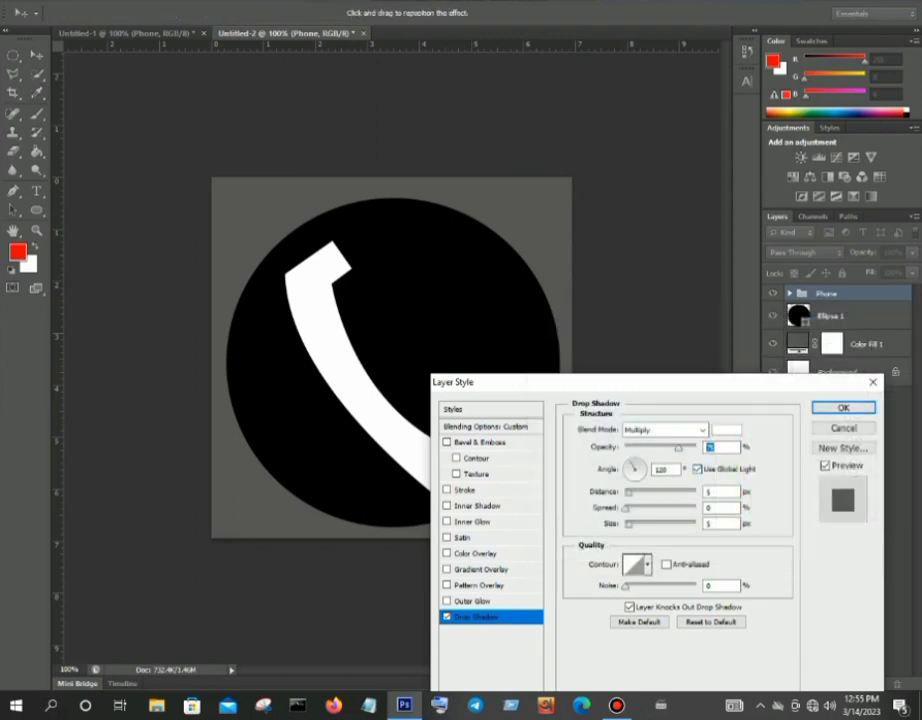
pyautogui.hotkey('shift', 'Up')
pyautogui.hotkey('shift', 'Up')
pyautogui.hotkey('shift', 'Up')
# Add an Outer Glow effect to the Phone group, switching it off and on to compare the look.
pyautogui.click(472, 601)
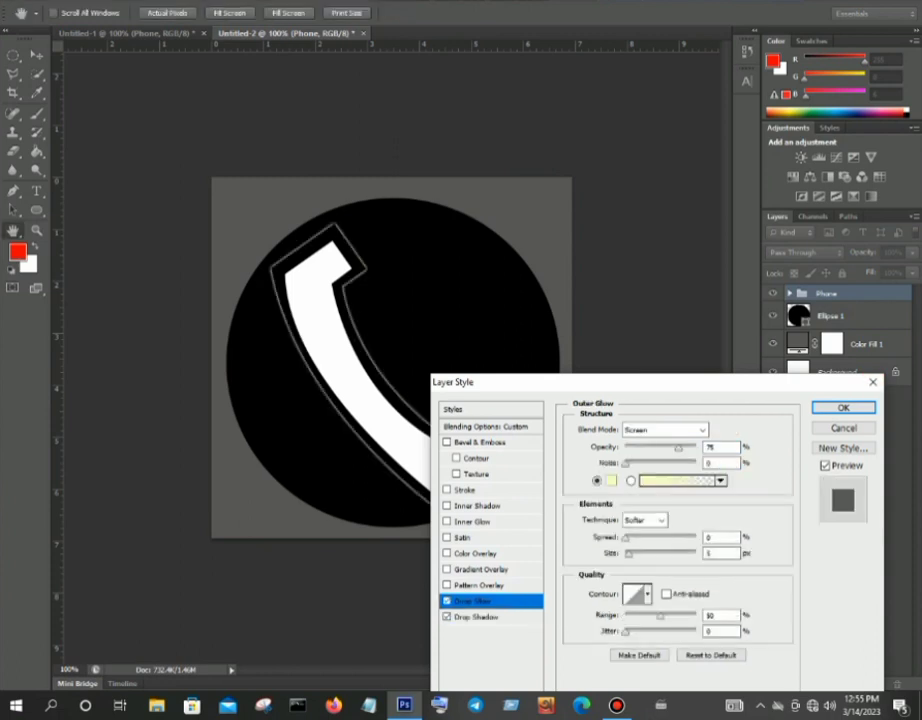
pyautogui.click(446, 601)
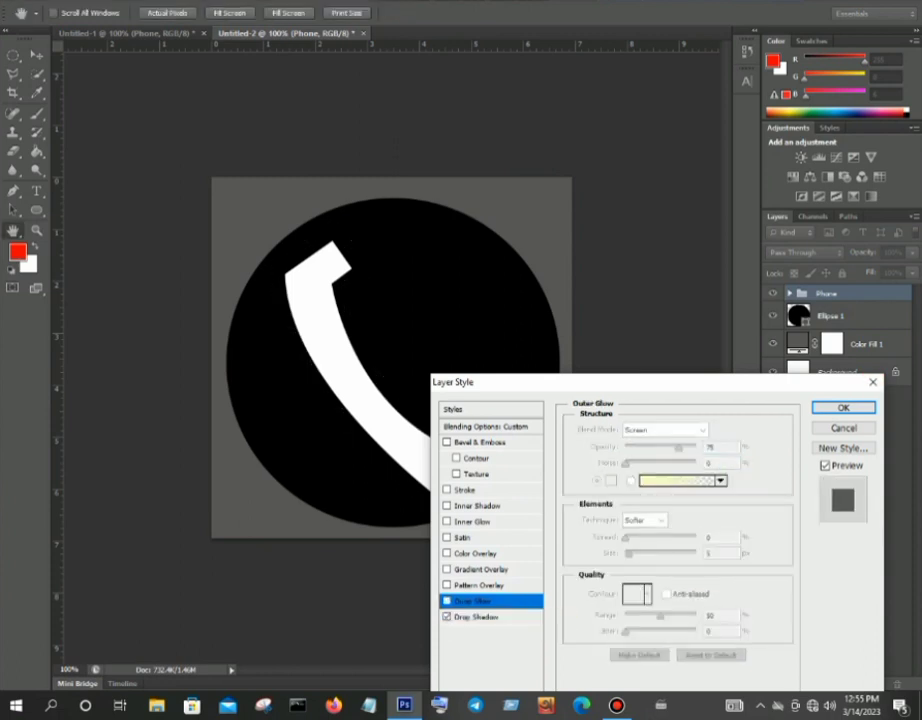
pyautogui.click(446, 601)
pyautogui.click(446, 601)
pyautogui.click(446, 601)
# Adjust the Phone group's drop shadow angle, set the shadow color to white again and apply the layer style.
pyautogui.click(477, 617)
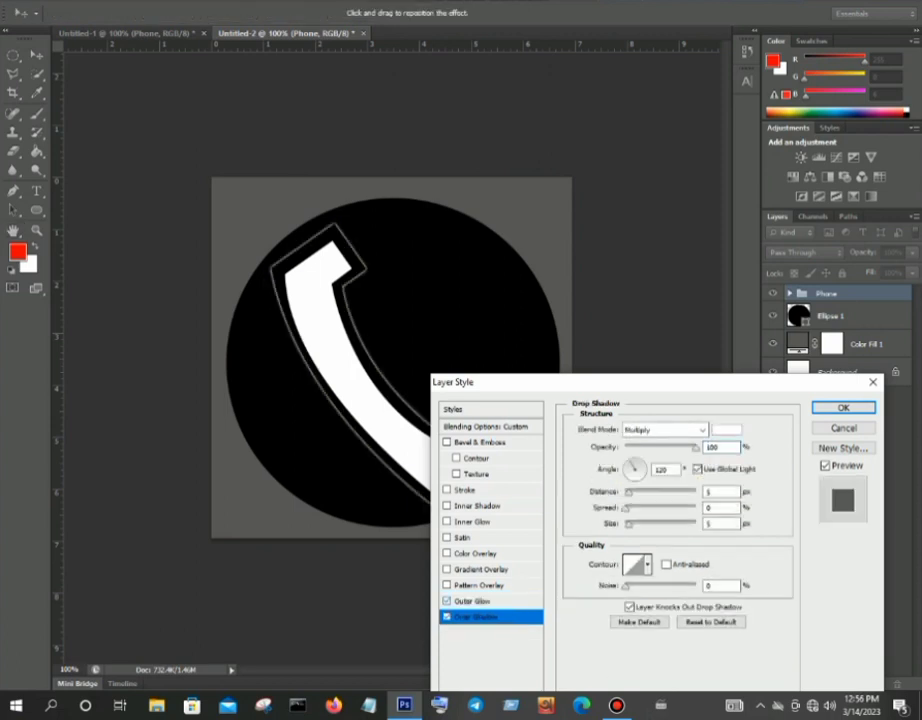
pyautogui.moveTo(640, 465)
pyautogui.mouseDown()
pyautogui.moveTo(627, 469)
pyautogui.moveTo(645, 468)
pyautogui.mouseUp()
pyautogui.click(727, 430)
pyautogui.moveTo(534, 380); pyautogui.dragTo(533, 355)
pyautogui.click(875, 346)
pyautogui.press('Return')
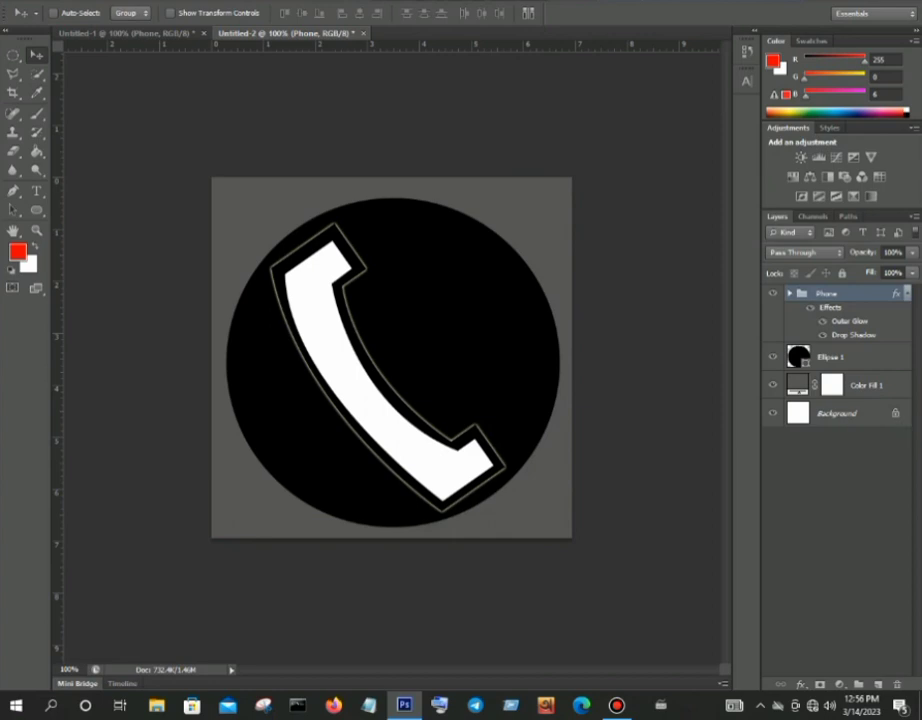
pyautogui.doubleClick(798, 357)
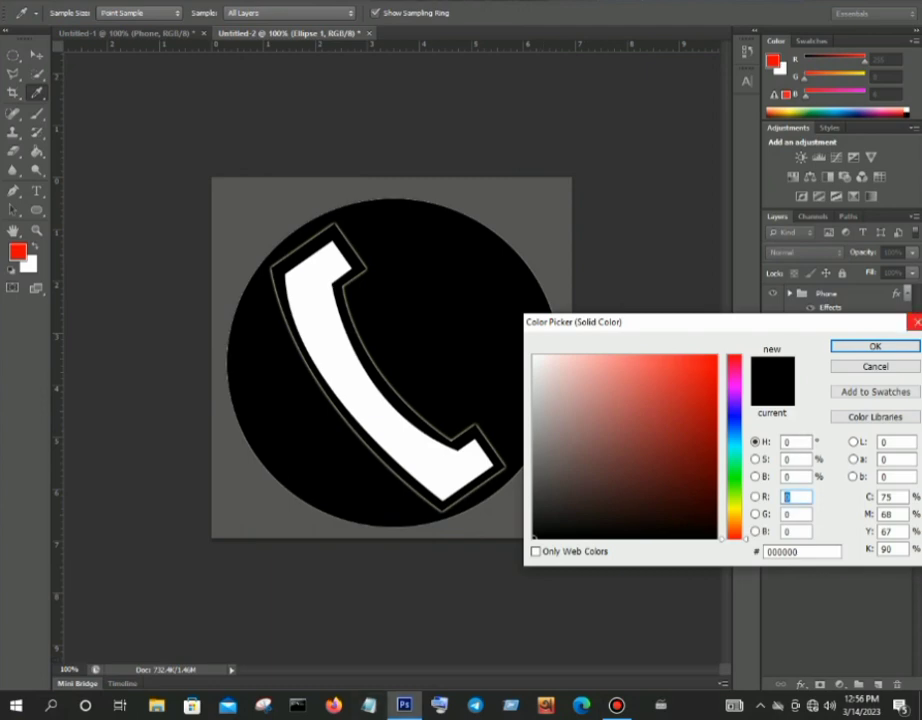
pyautogui.press('Escape')
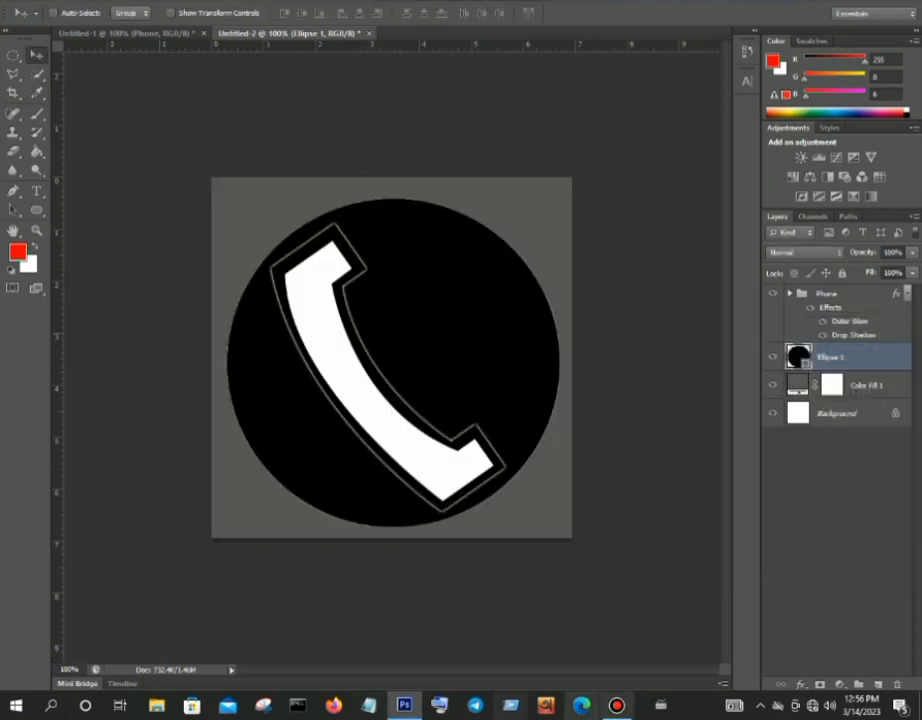
pyautogui.click(801, 685)
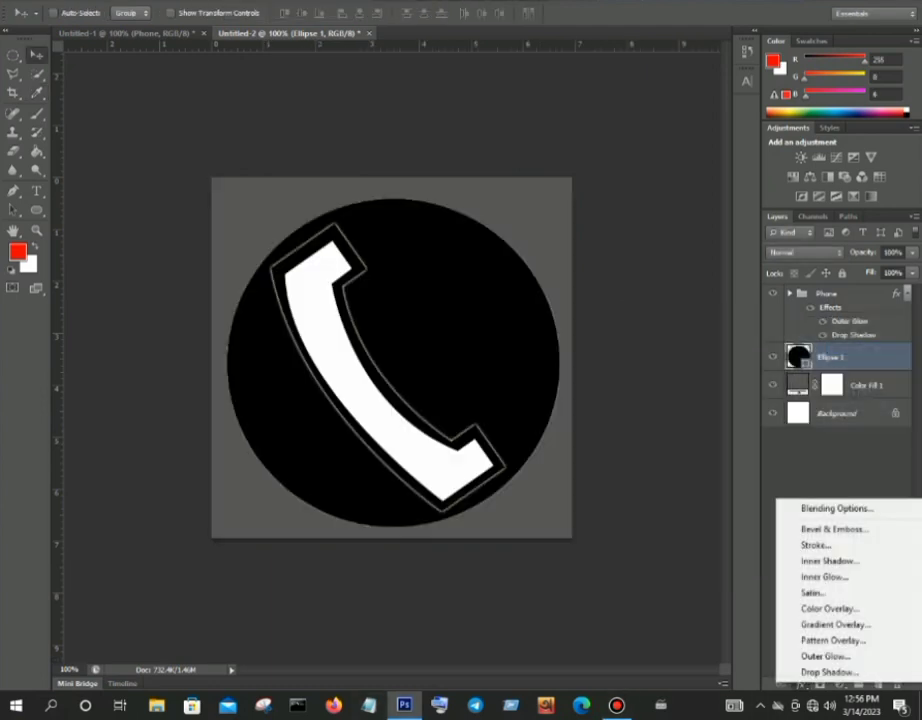
pyautogui.press('Escape')
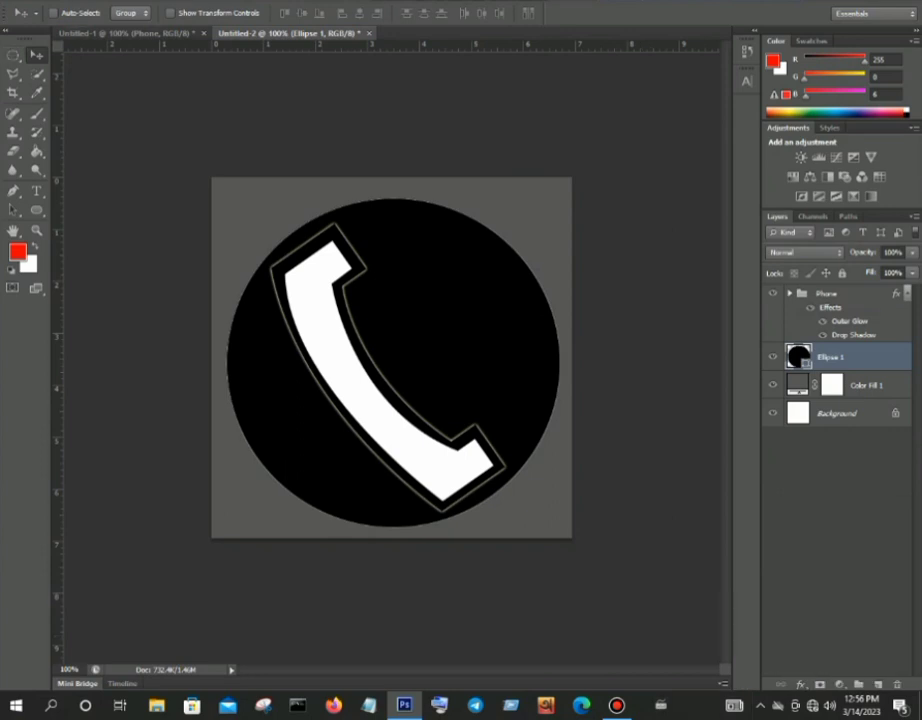
# Shift the black Ellipse 1 slightly up and to the right behind the handset, and group it with the Phone group.
pyautogui.moveTo(335, 285); pyautogui.dragTo(349, 259)
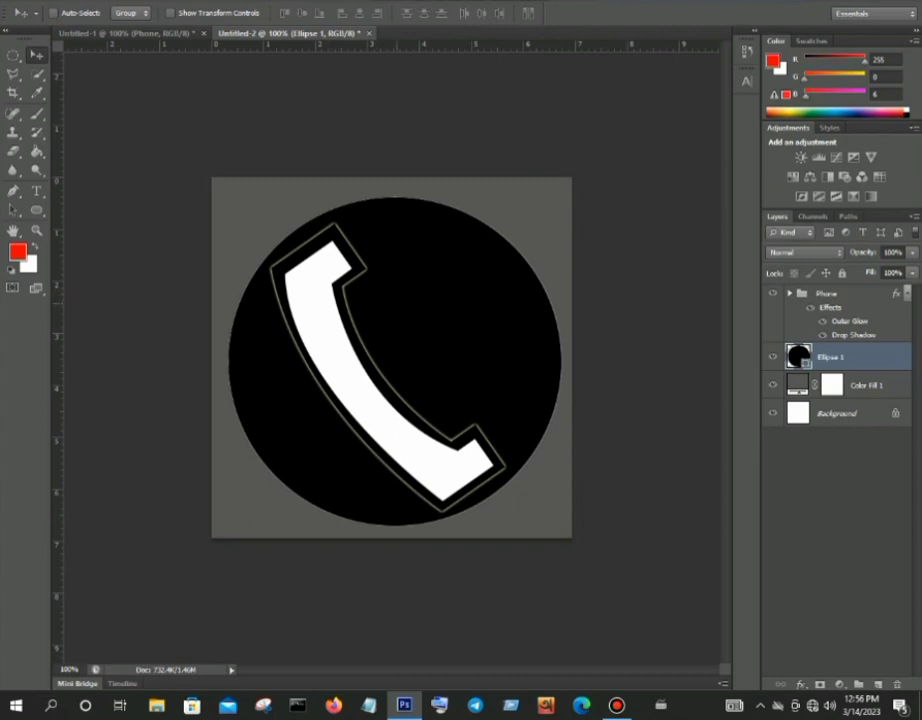
pyautogui.moveTo(403, 290); pyautogui.dragTo(406, 290)
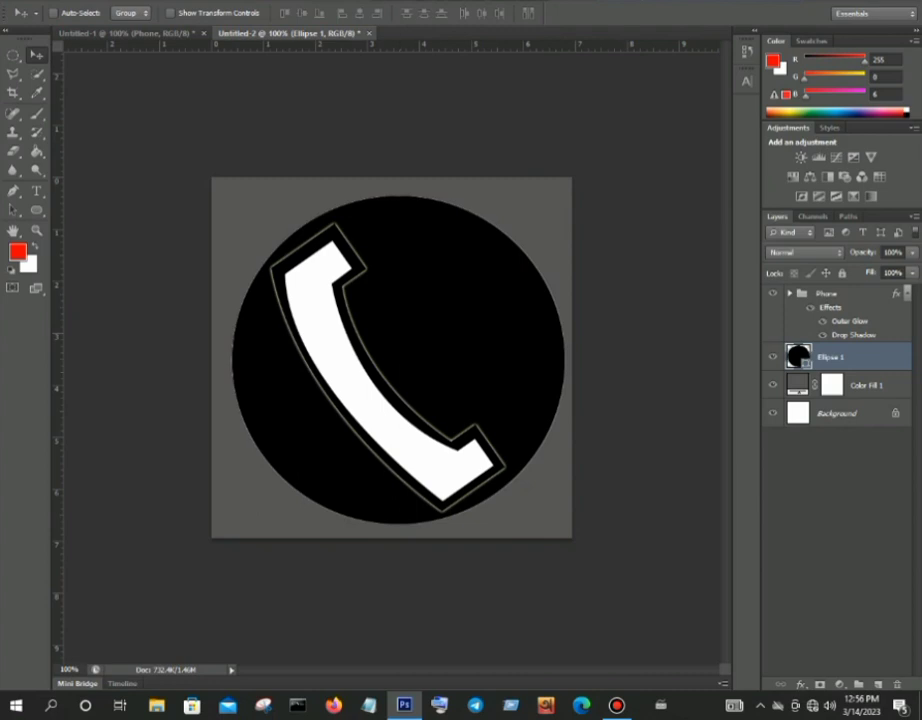
pyautogui.click(828, 294)
pyautogui.keyDown('ctrl'); pyautogui.click(832, 357); pyautogui.keyUp('ctrl')
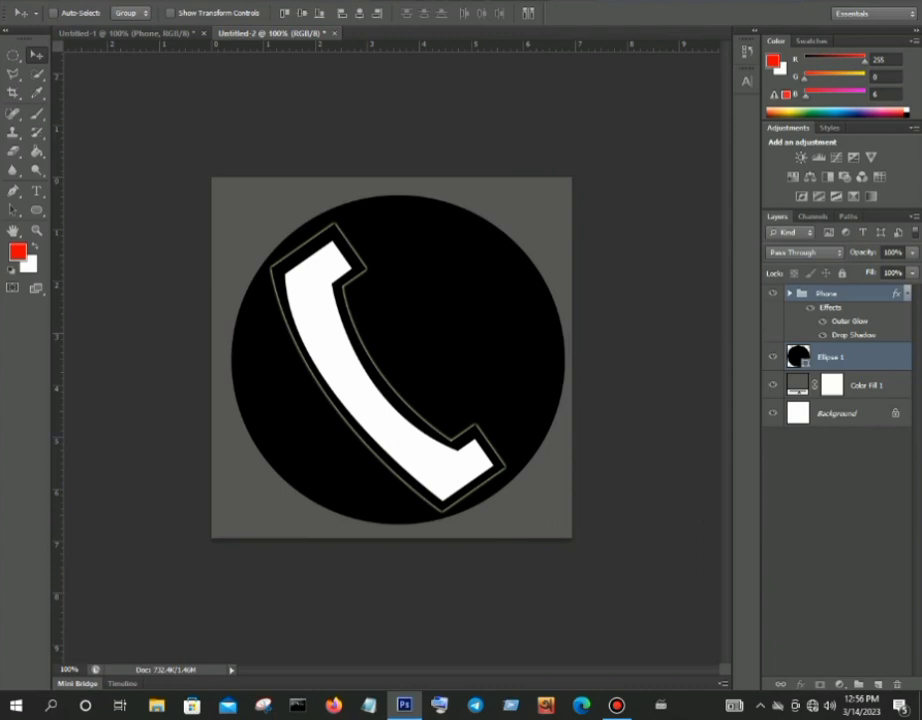
pyautogui.hotkey('ctrl', 'g')
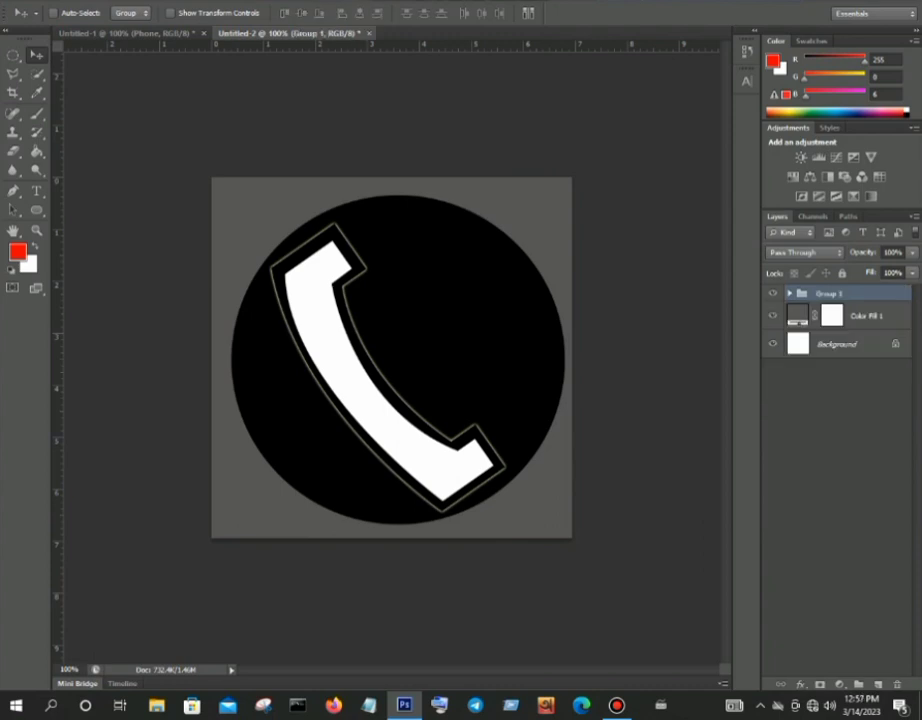
# Check the new group's contents by toggling its visibility, and rename it "Phone Icon 1".
pyautogui.click(772, 293)
pyautogui.click(772, 293)
pyautogui.doubleClick(818, 292)
pyautogui.press('BackSpace')
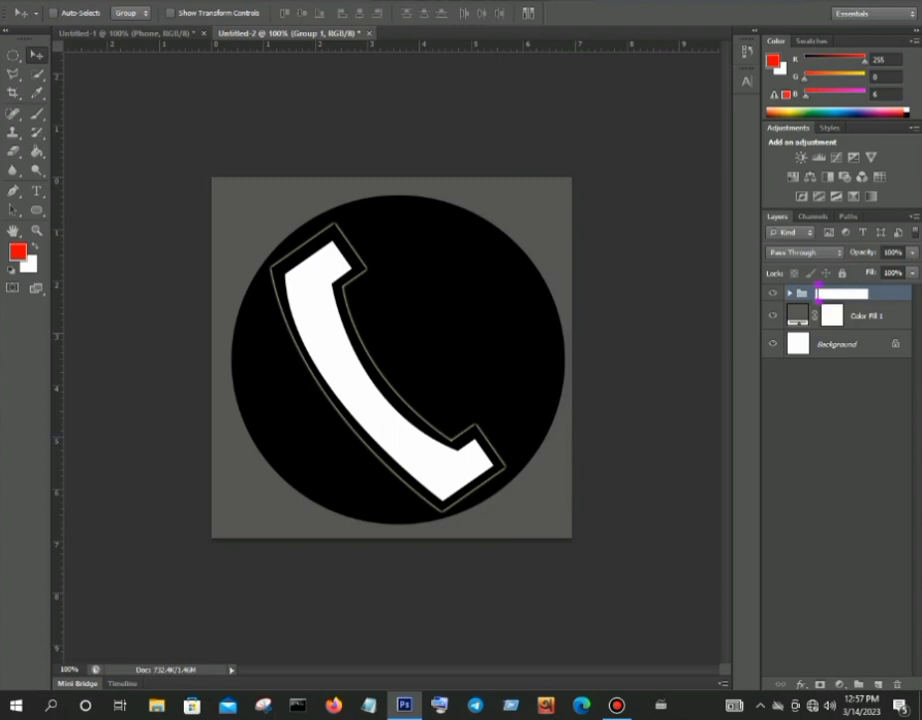
pyautogui.write('P')
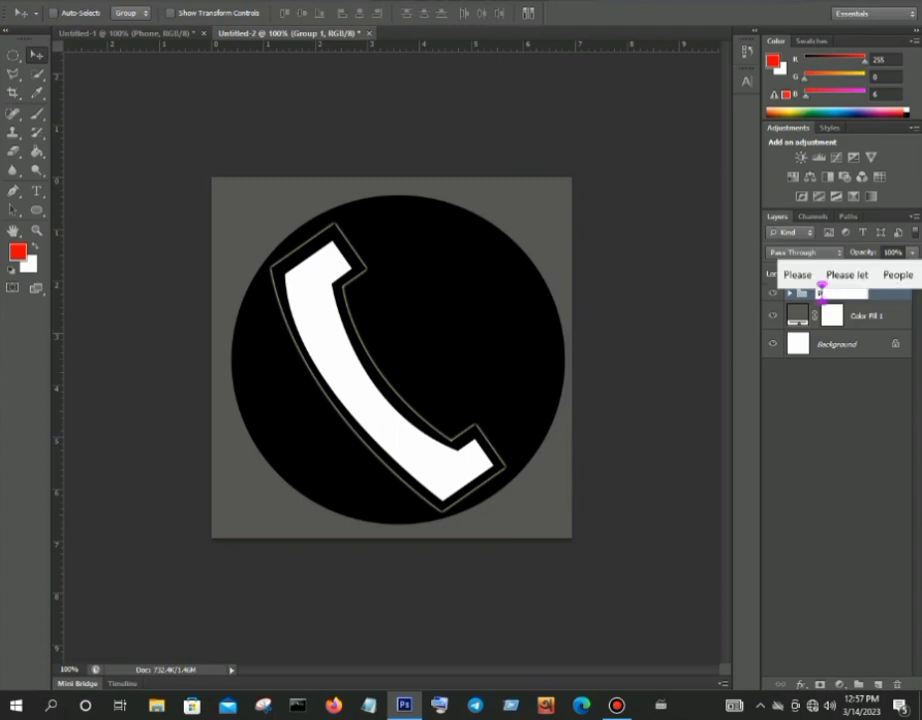
pyautogui.write('hon')
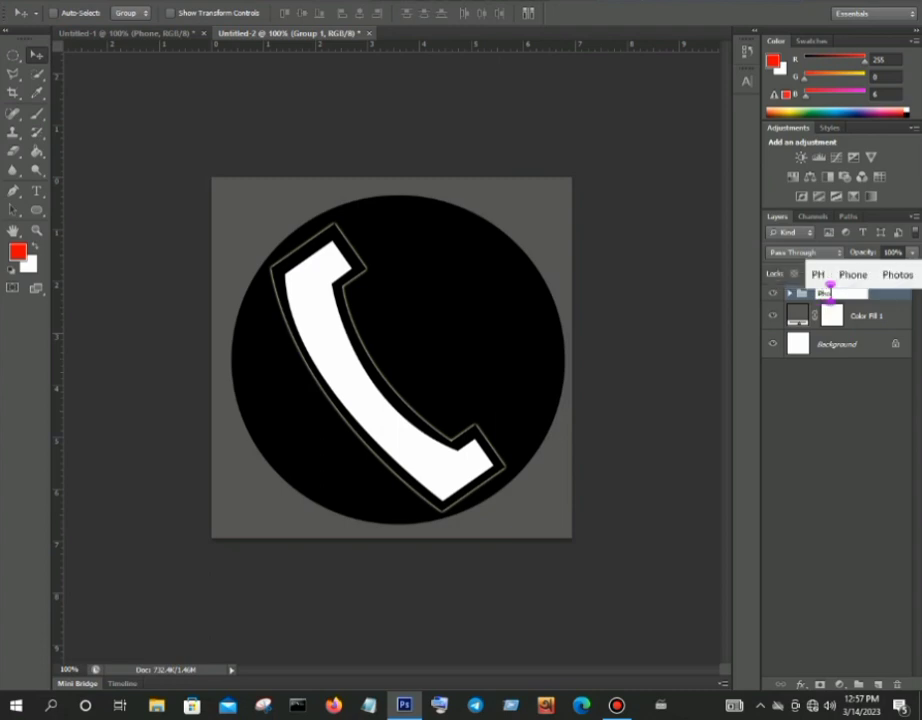
pyautogui.write('e ')
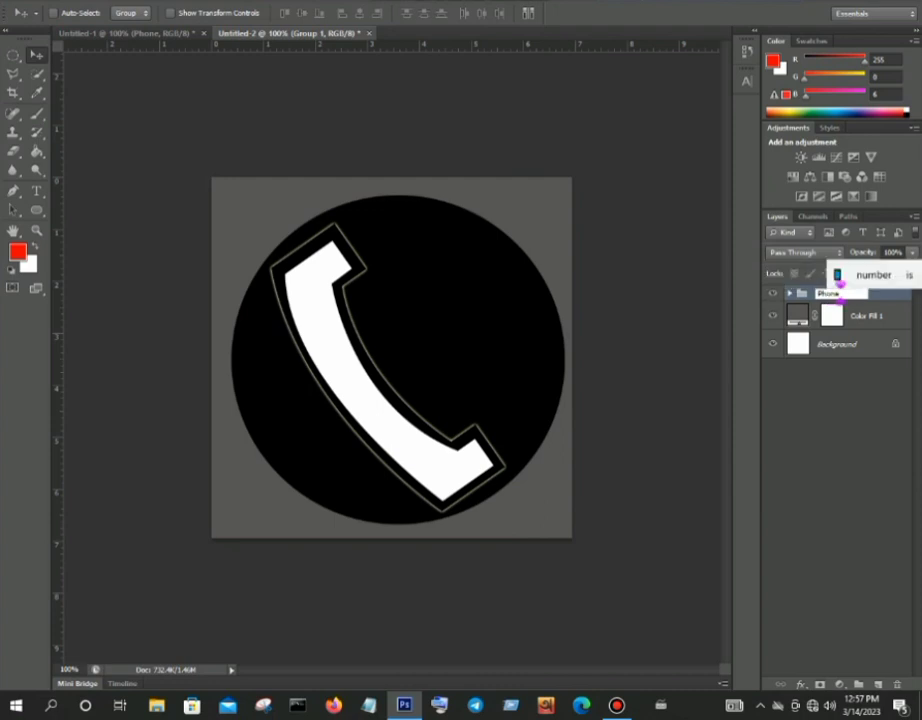
pyautogui.write('Icon')
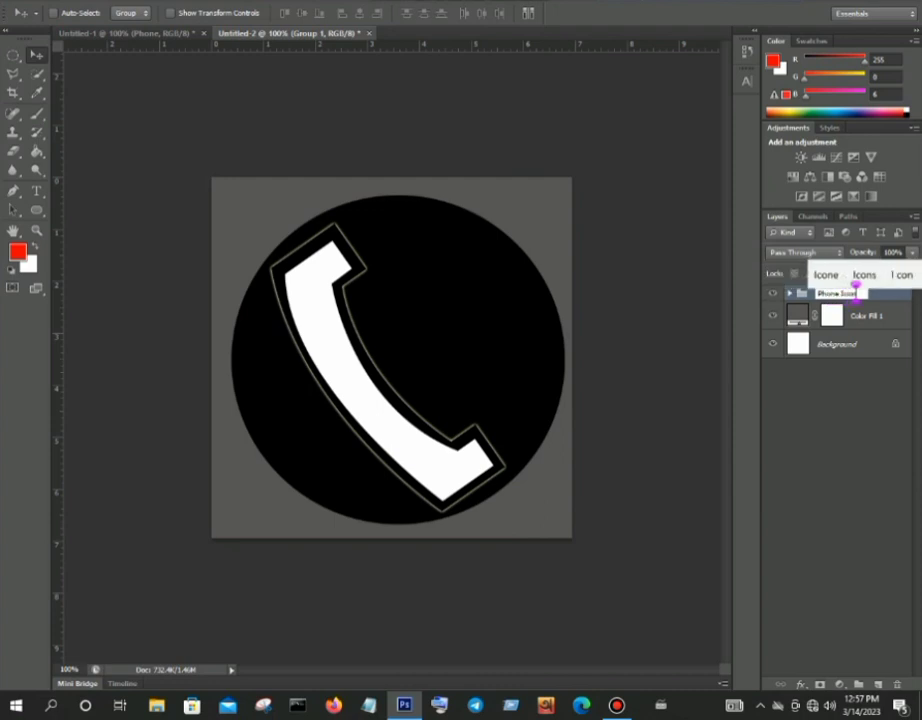
pyautogui.write(' 1')
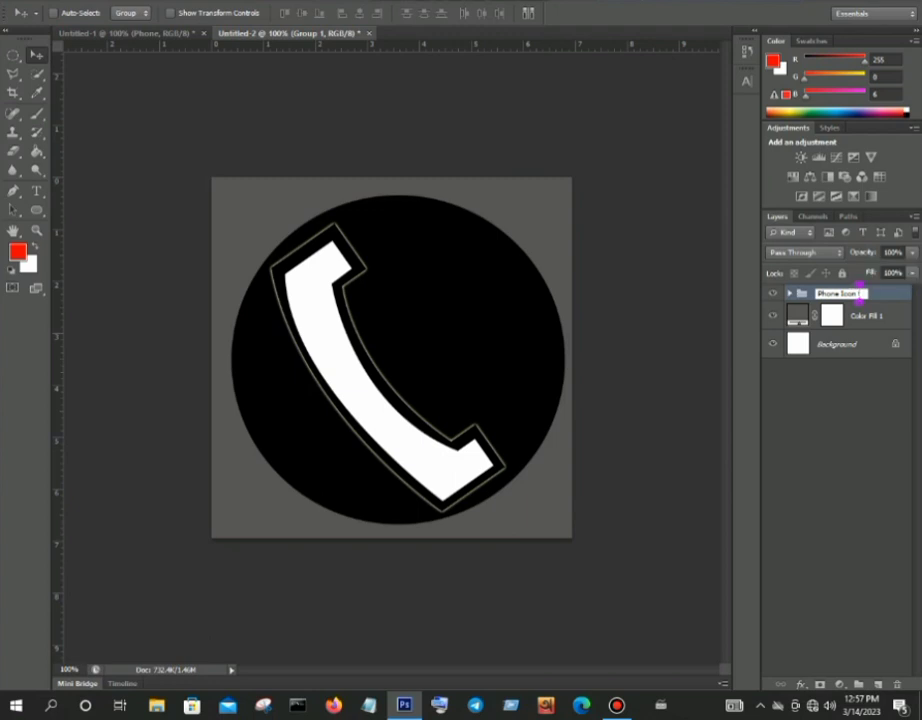
pyautogui.write(' 1')
pyautogui.press('Return')
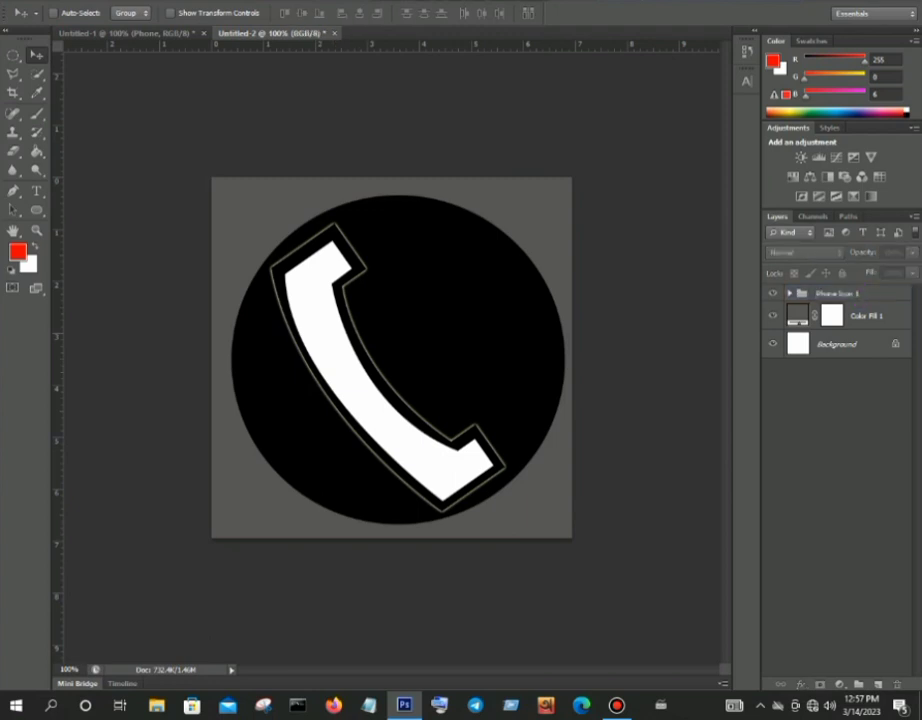
# Compare the icon with and without the grey Color Fill 1 layer, and delete that layer.
pyautogui.click(772, 316)
pyautogui.click(772, 316)
pyautogui.click(772, 316)
pyautogui.click(772, 316)
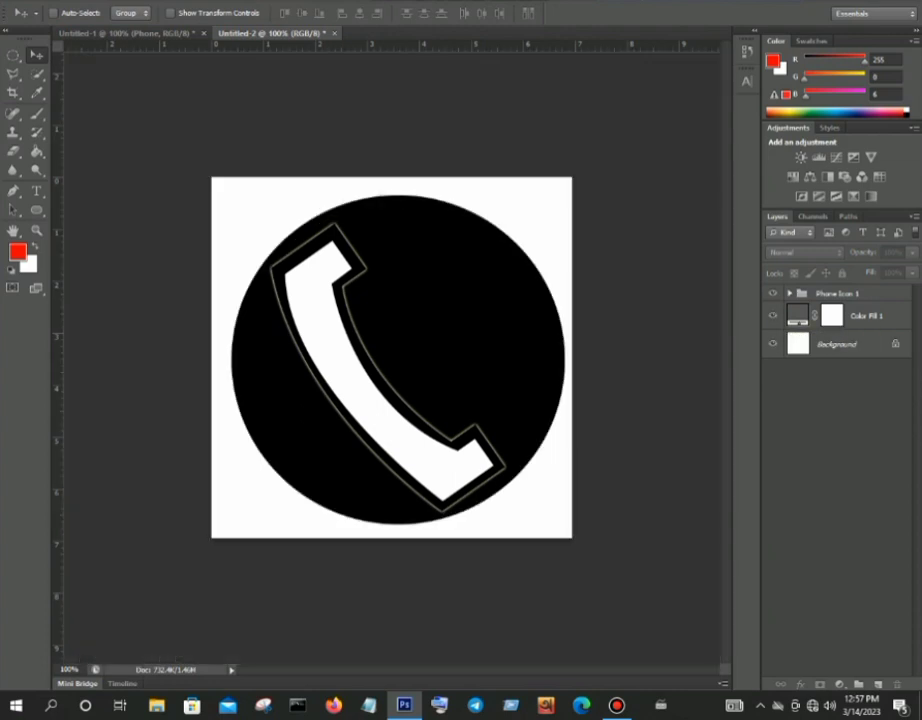
pyautogui.click(772, 316)
pyautogui.moveTo(797, 316); pyautogui.dragTo(897, 684)
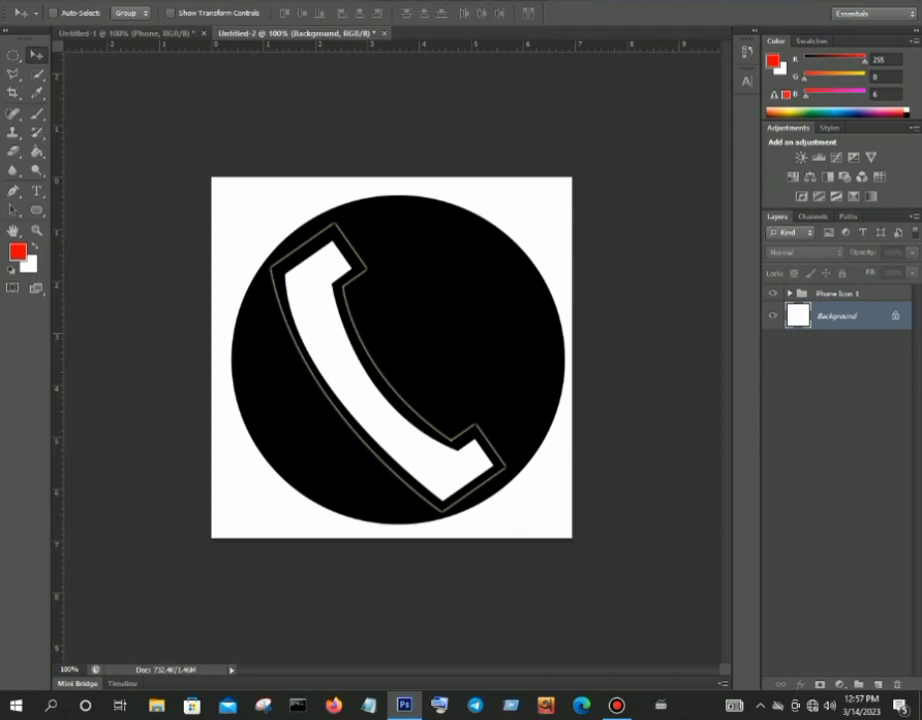
# Save the document in the ICON folder as "Phone Icon.psd" in Photoshop format with layers, accepting the format options.
pyautogui.click(37, 1)
pyautogui.click(37, 150)
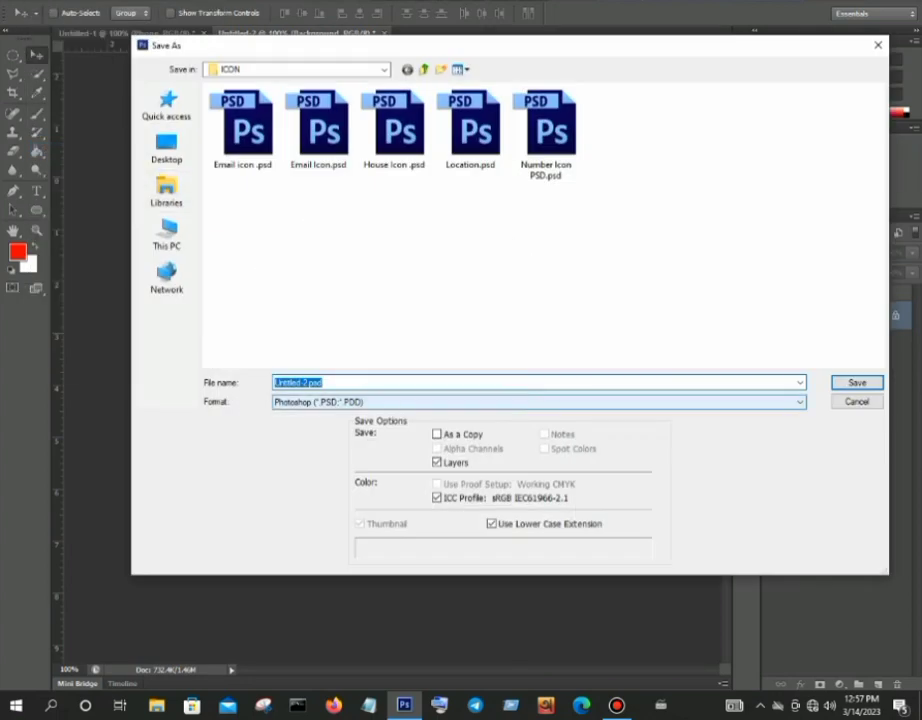
pyautogui.click(307, 382)
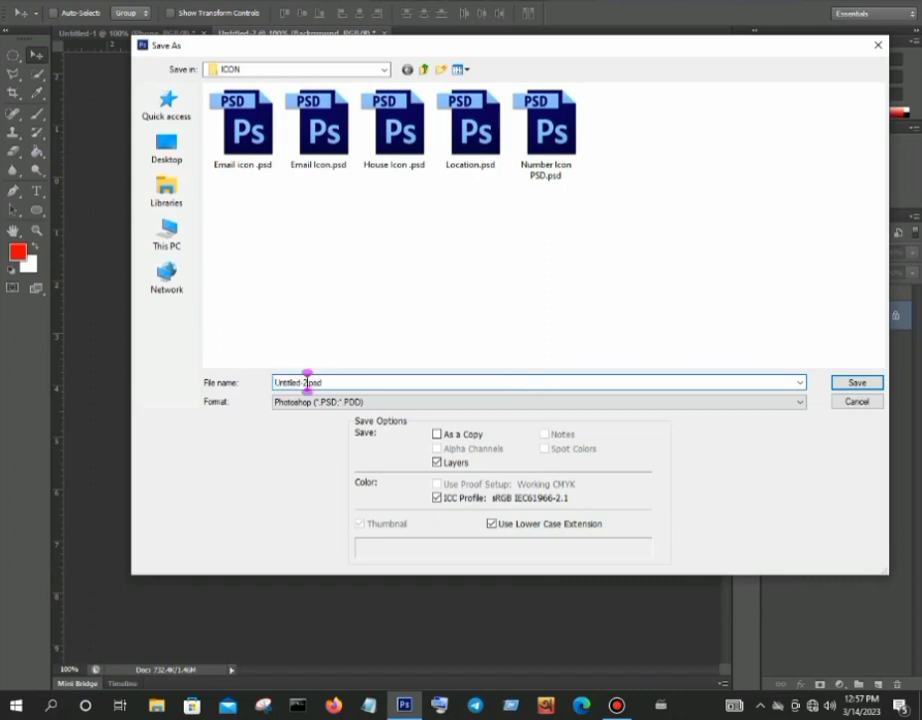
pyautogui.press('BackSpace')
pyautogui.press('BackSpace')
pyautogui.press('BackSpace')
pyautogui.press('BackSpace')
pyautogui.press('BackSpace')
pyautogui.press('BackSpace')
pyautogui.press('BackSpace')
pyautogui.press('BackSpace')
pyautogui.press('BackSpace')
pyautogui.press('BackSpace')
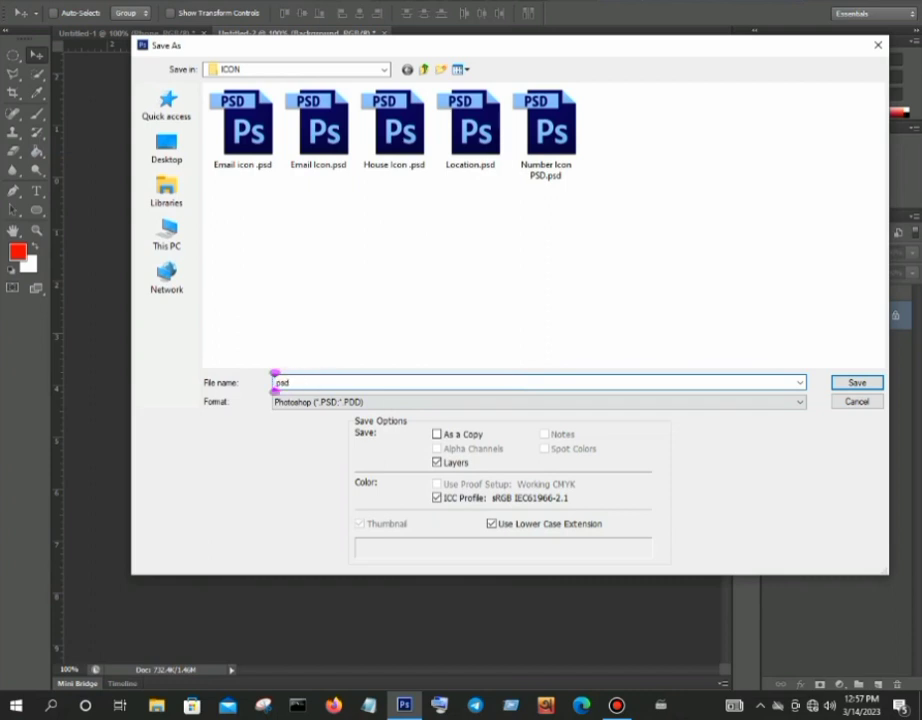
pyautogui.write('Ph')
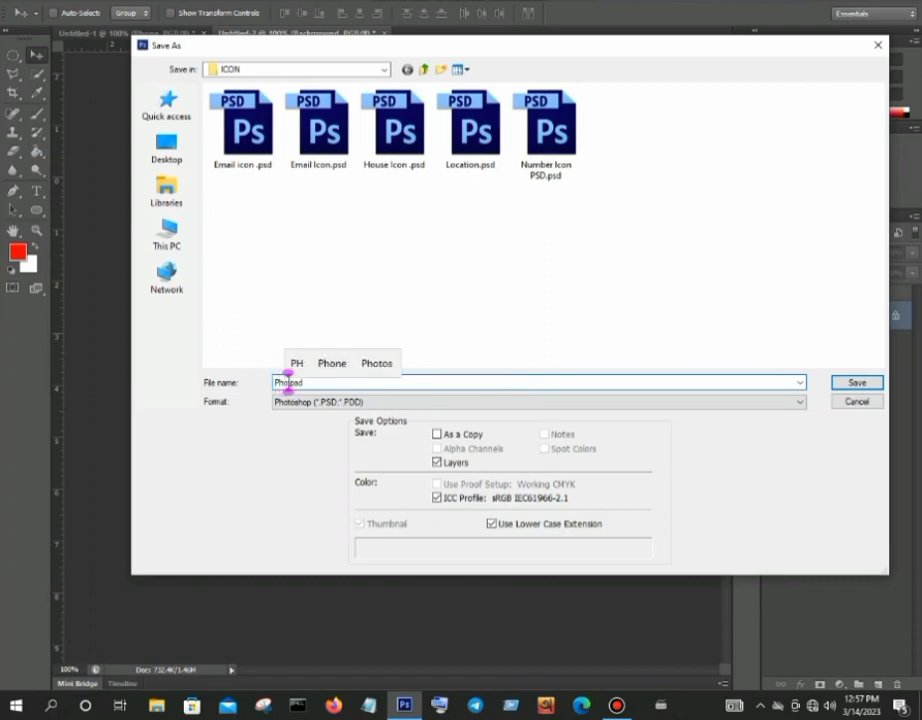
pyautogui.write('one I')
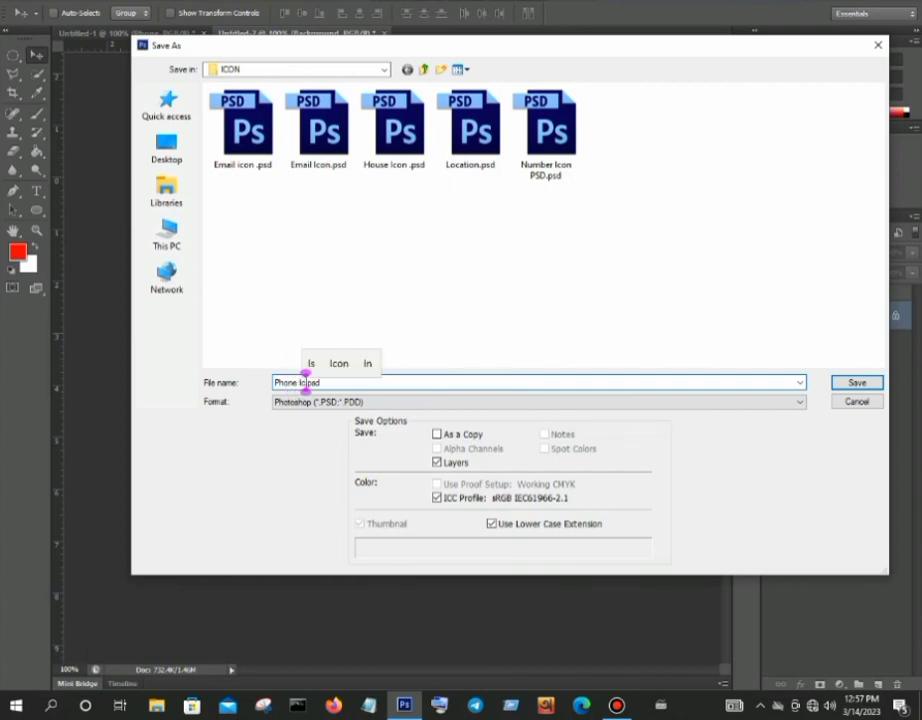
pyautogui.write('con')
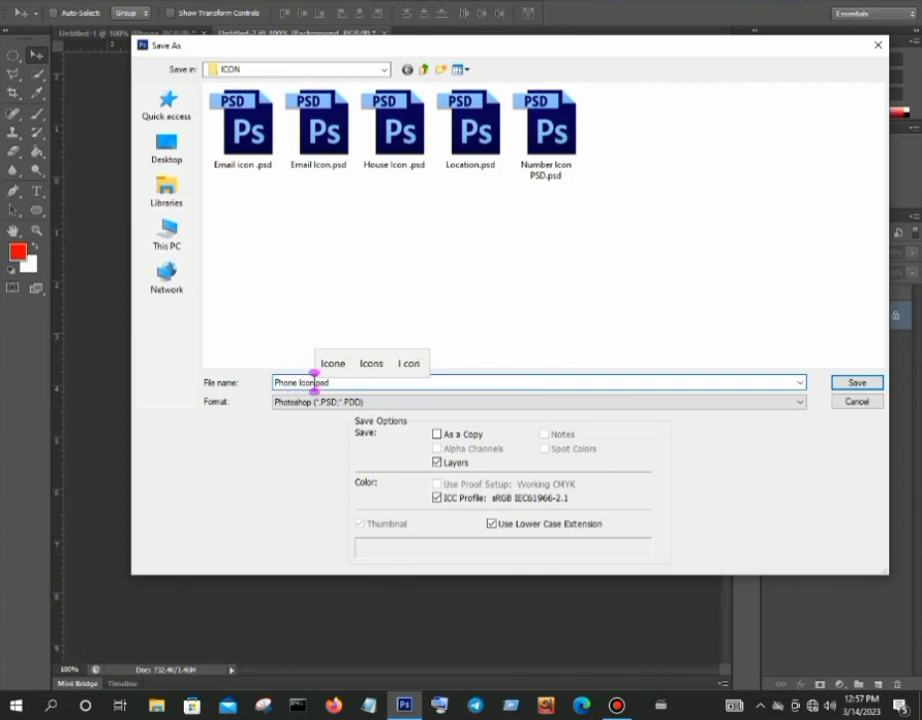
pyautogui.press('Return')
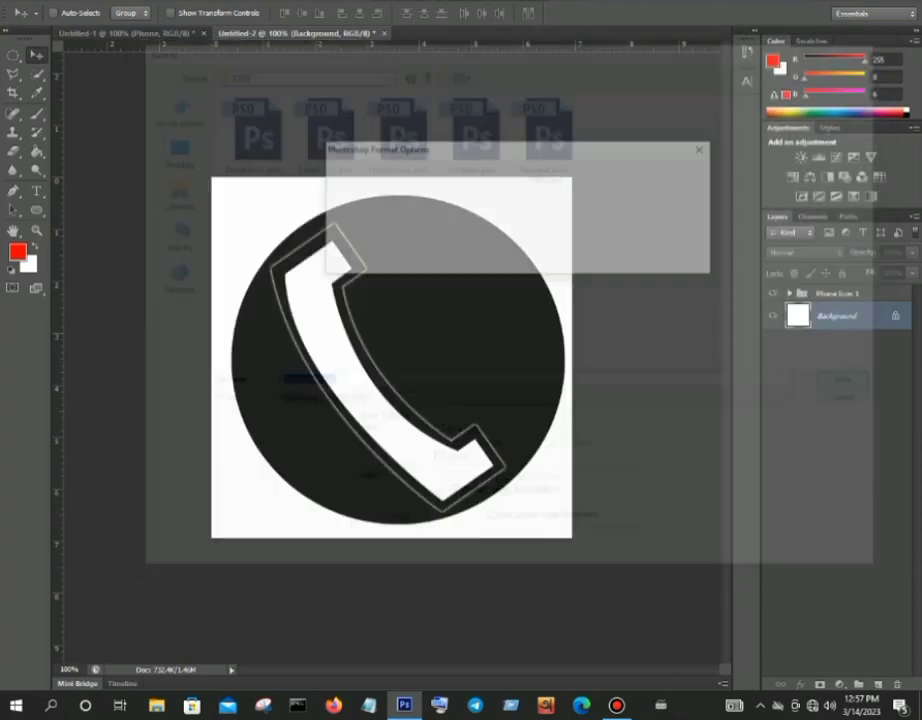
pyautogui.press('Return')
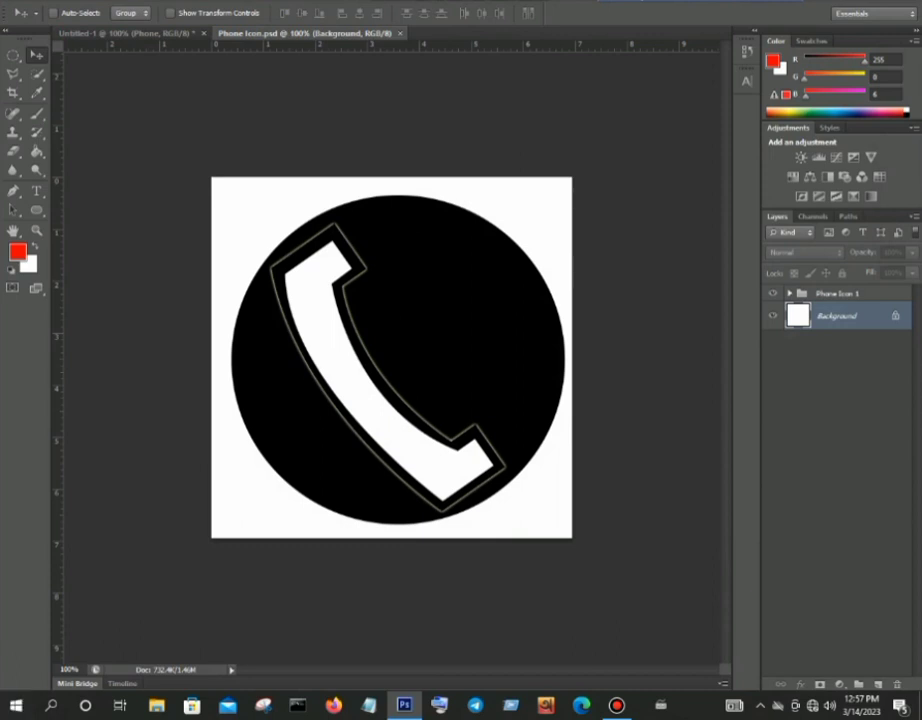
# Close the saved Phone Icon.psd and the Untitled-1 document, discarding the changes in Untitled-1.
pyautogui.hotkey('ctrl', 'q')
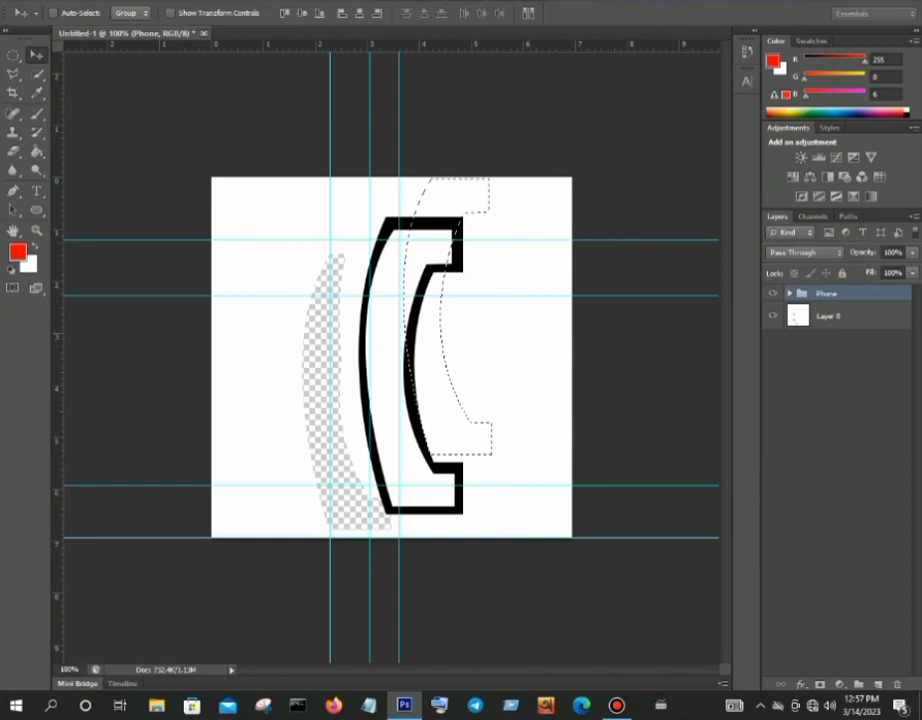
pyautogui.hotkey('ctrl', 'w')
pyautogui.press('n')
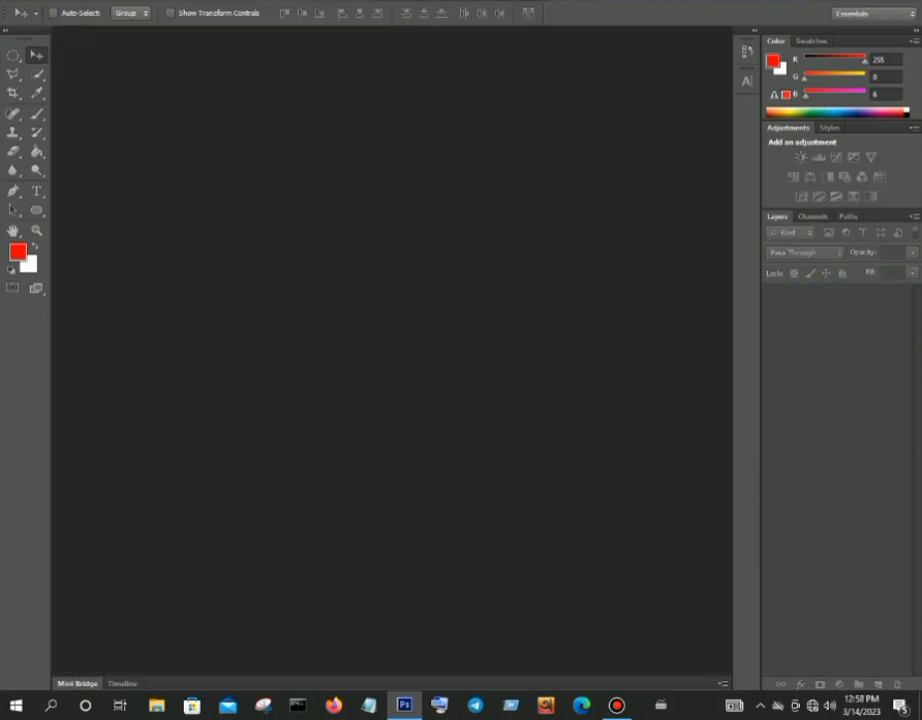
# Show the desktop, open the ICON folder in File Explorer and reopen Phone Icon.psd from it in Photoshop.
pyautogui.press('super+d')
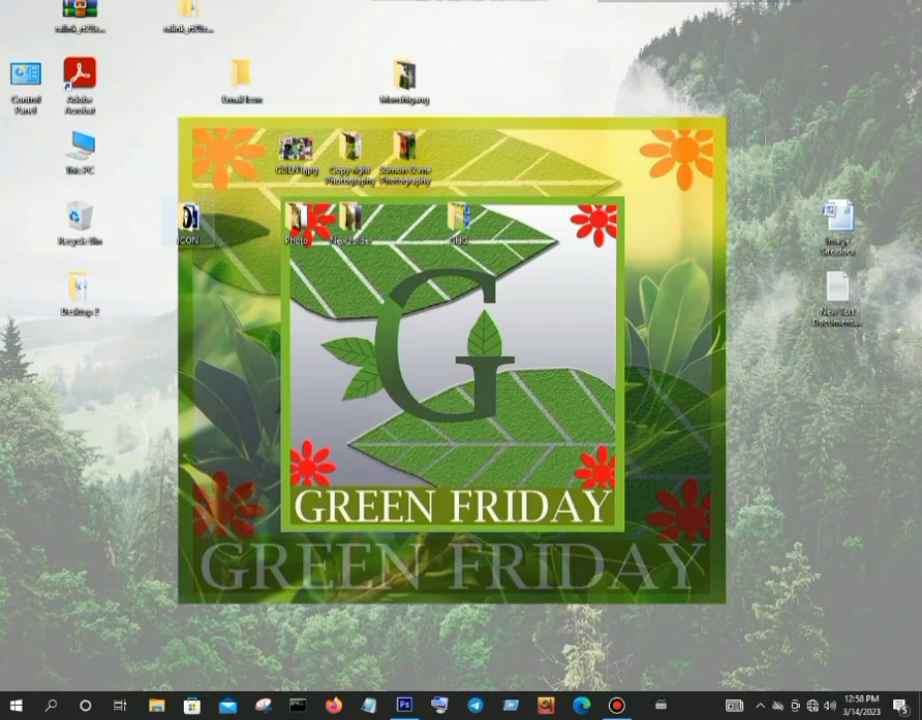
pyautogui.doubleClick(188, 218)
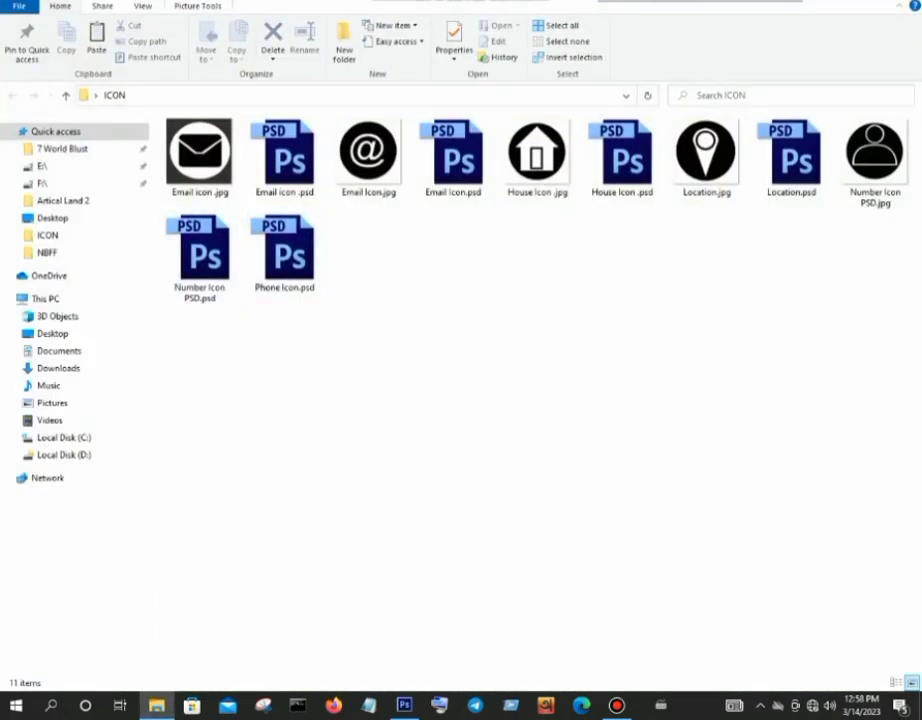
pyautogui.doubleClick(284, 250)
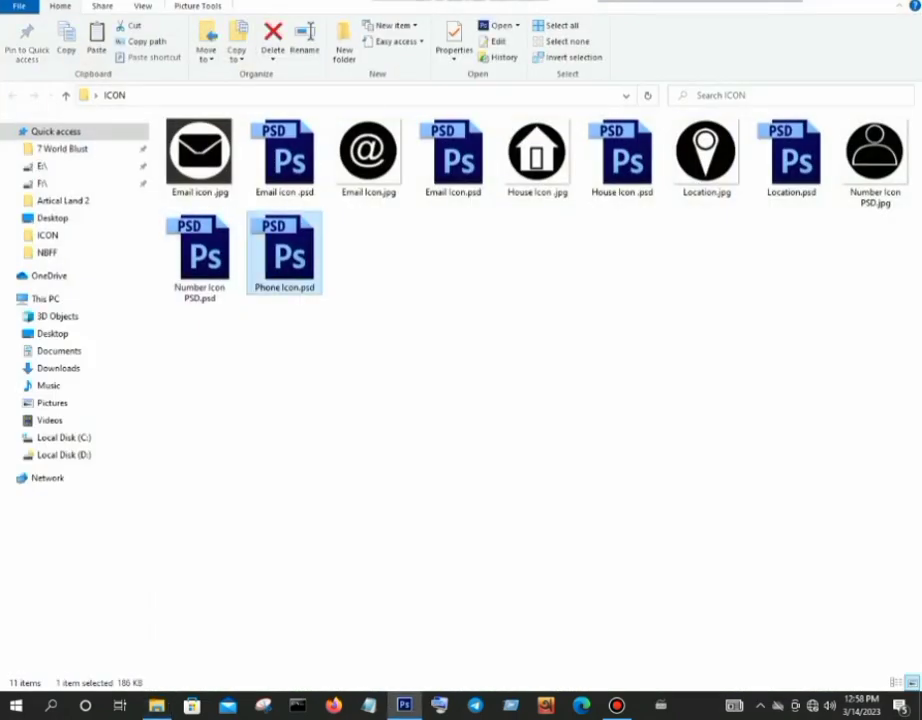
# Save a JPEG copy as "Phone Icon.jpg" in the ICON folder at maximum quality 12, and switch back to File Explorer.
pyautogui.hotkey('alt', 'f')
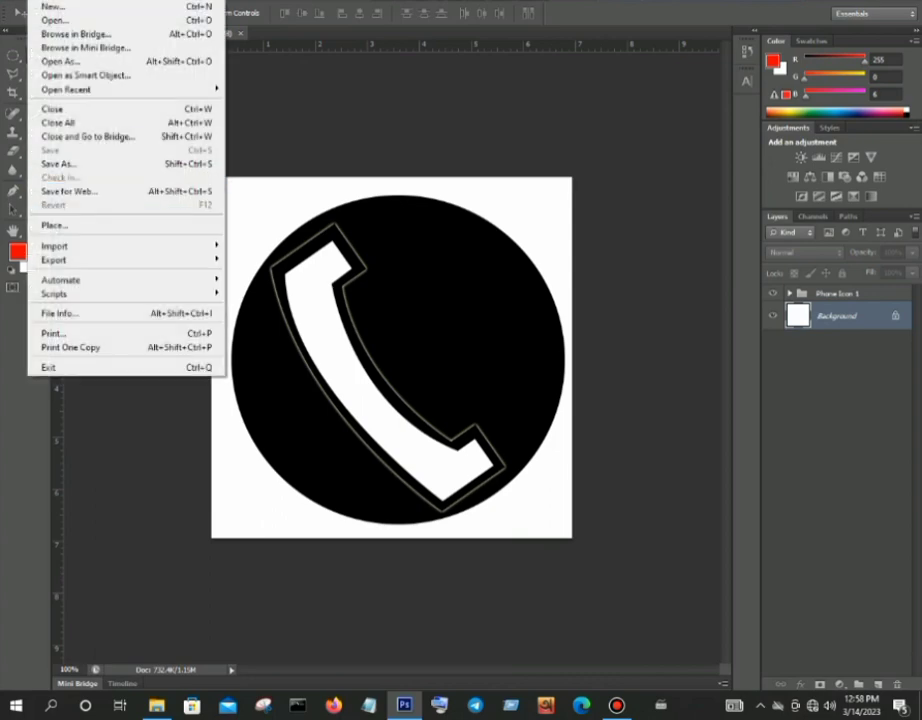
pyautogui.press('Down')
pyautogui.press('Return')
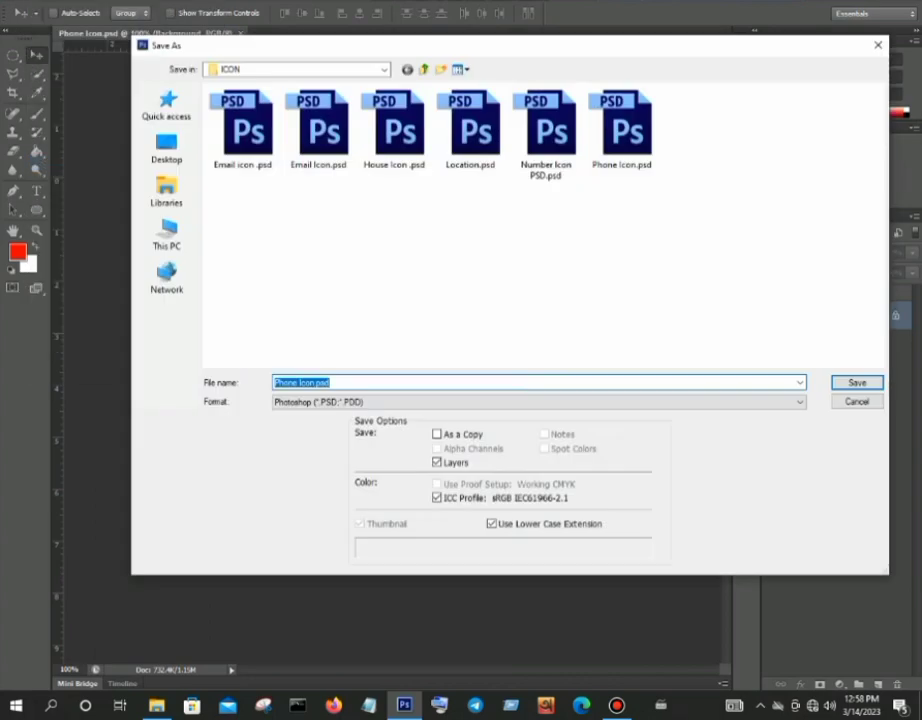
pyautogui.press('Tab')
pyautogui.hotkey('alt', 'Down')
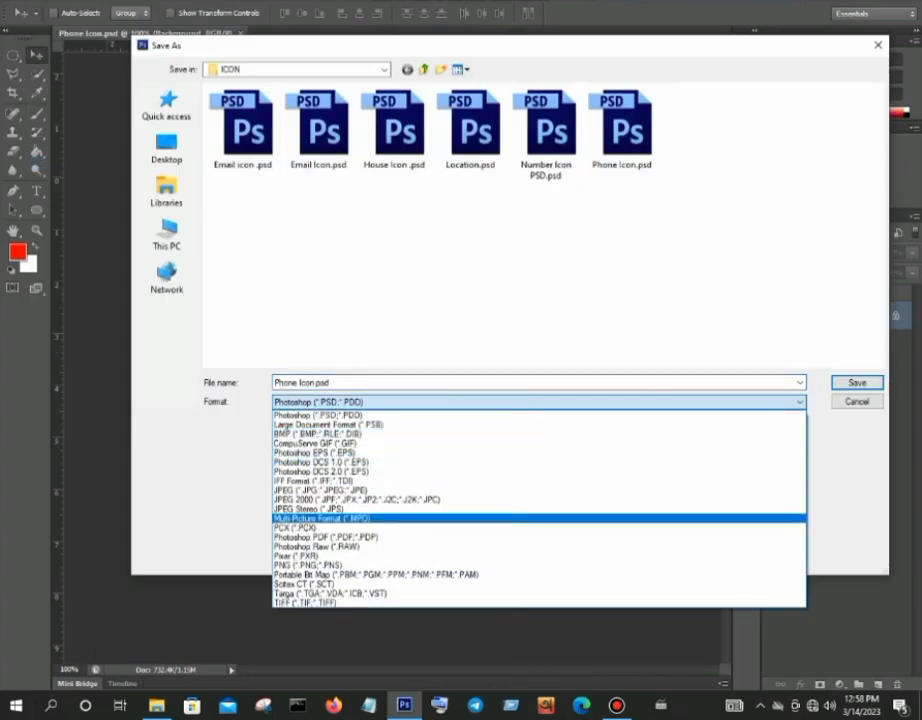
pyautogui.press('Up')
pyautogui.press('Up')
pyautogui.press('Up')
pyautogui.press('Return')
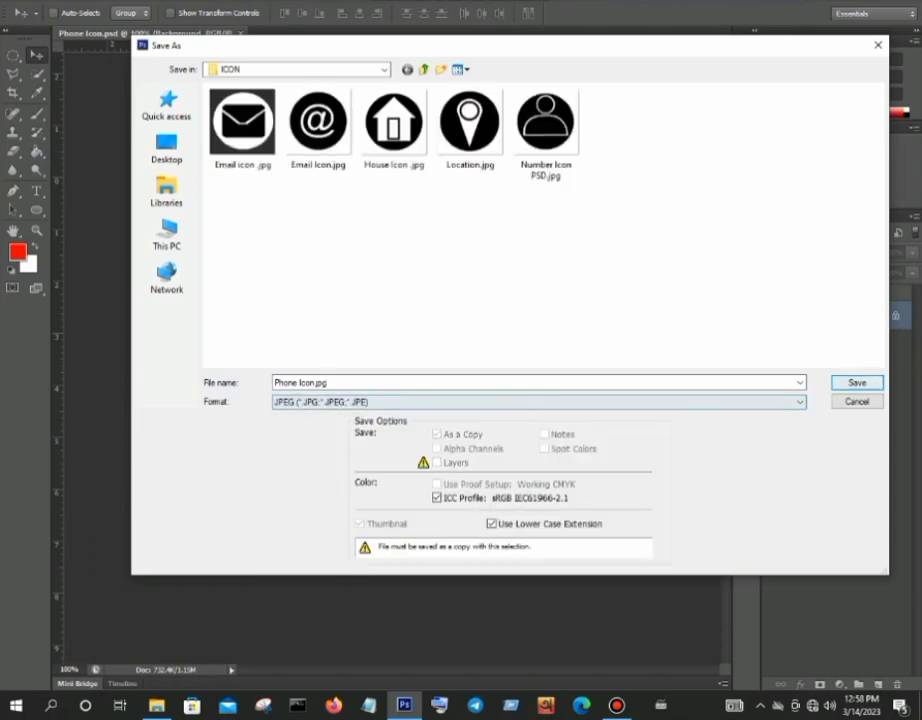
pyautogui.press('Return')
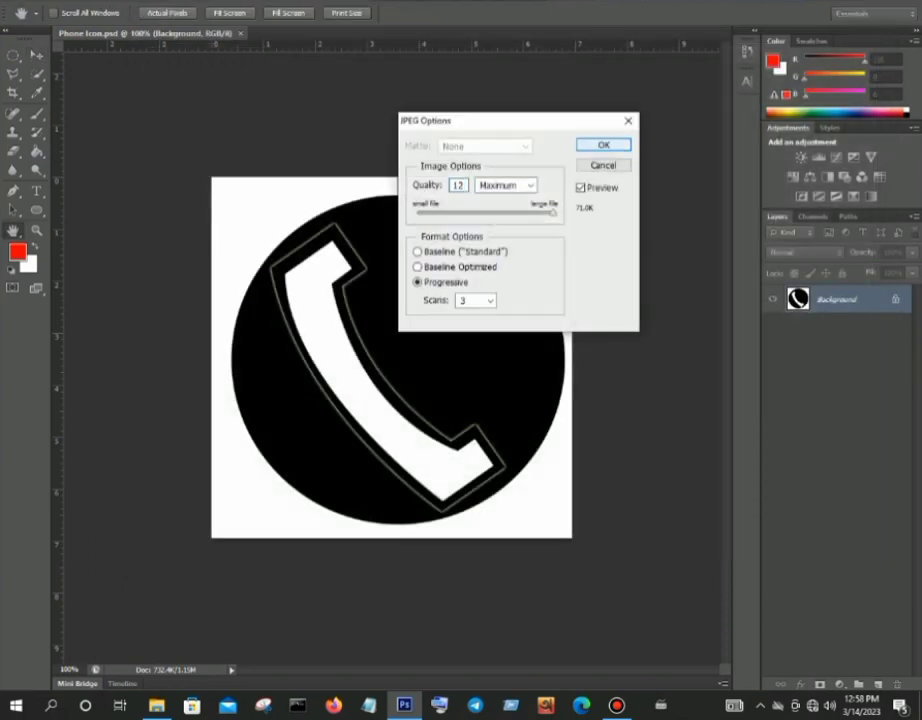
pyautogui.press('Return')
pyautogui.hotkey('alt', 'Tab')
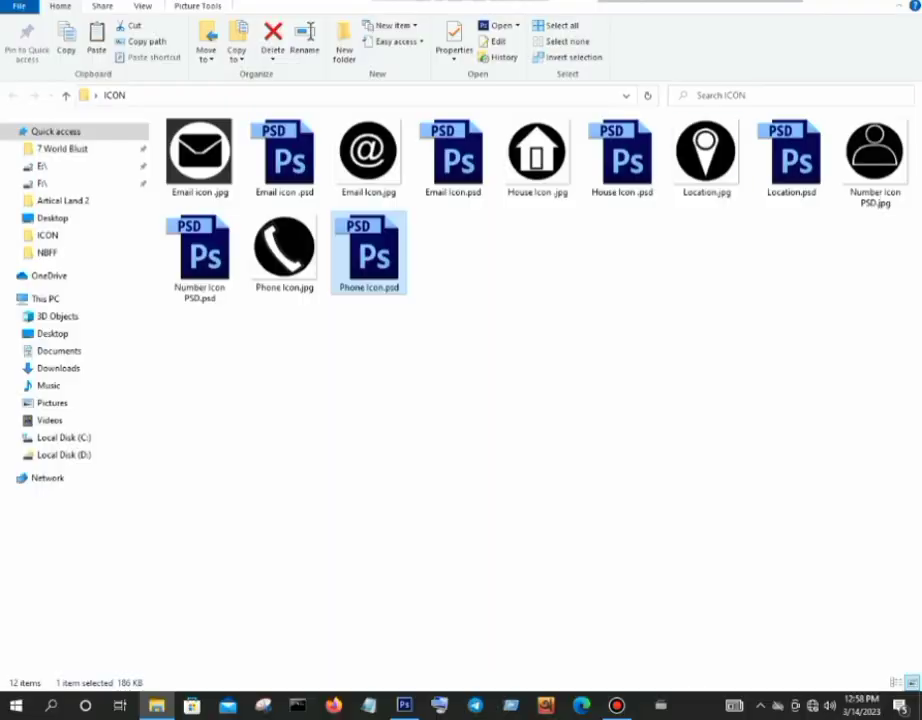